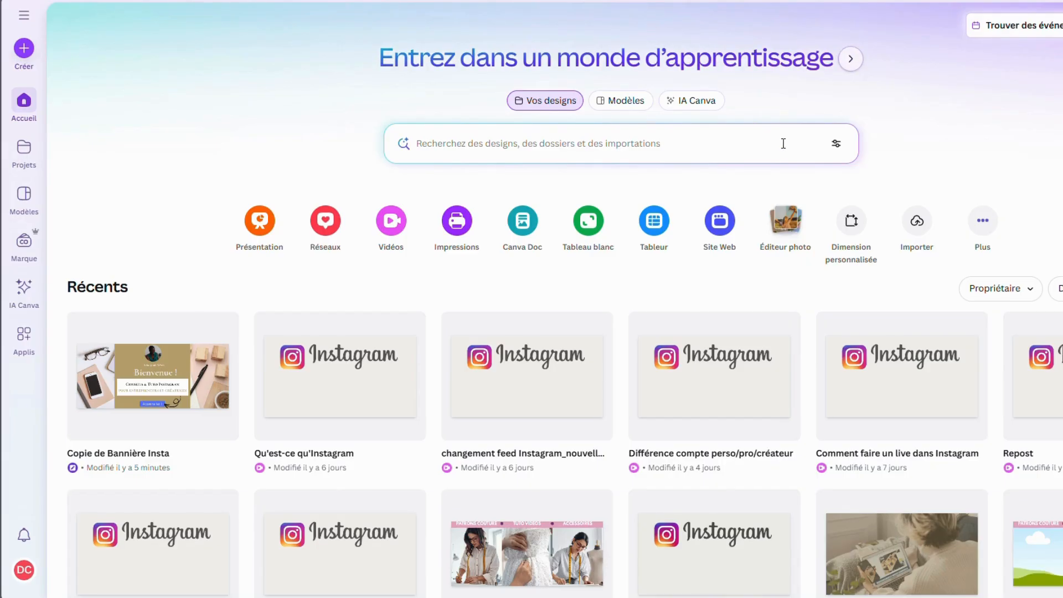
# Create a new design with custom dimensions of 3240 × 1440 px
pyautogui.click(850, 233)
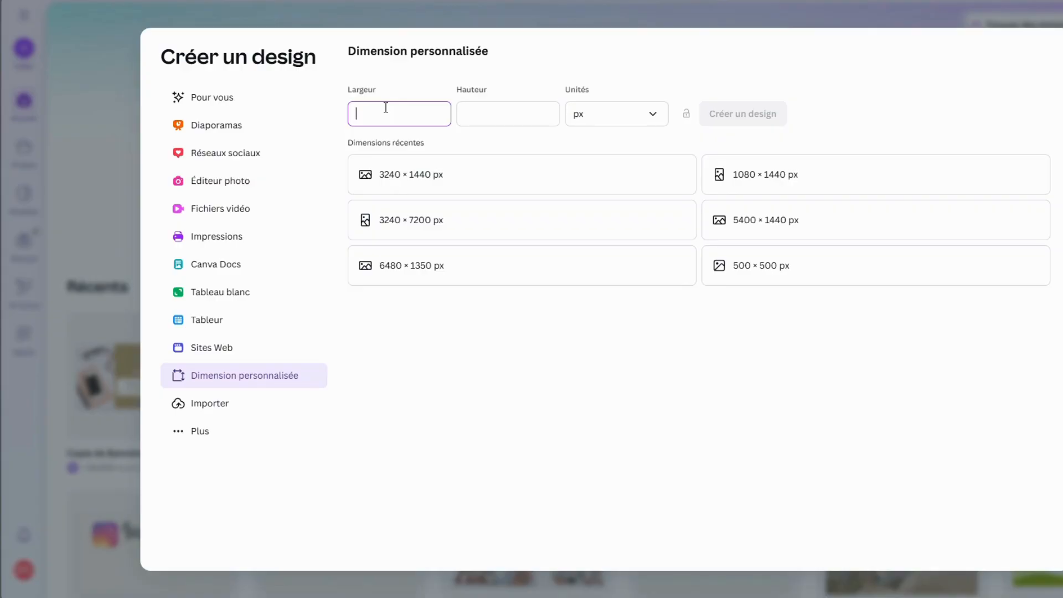
pyautogui.write('3240')
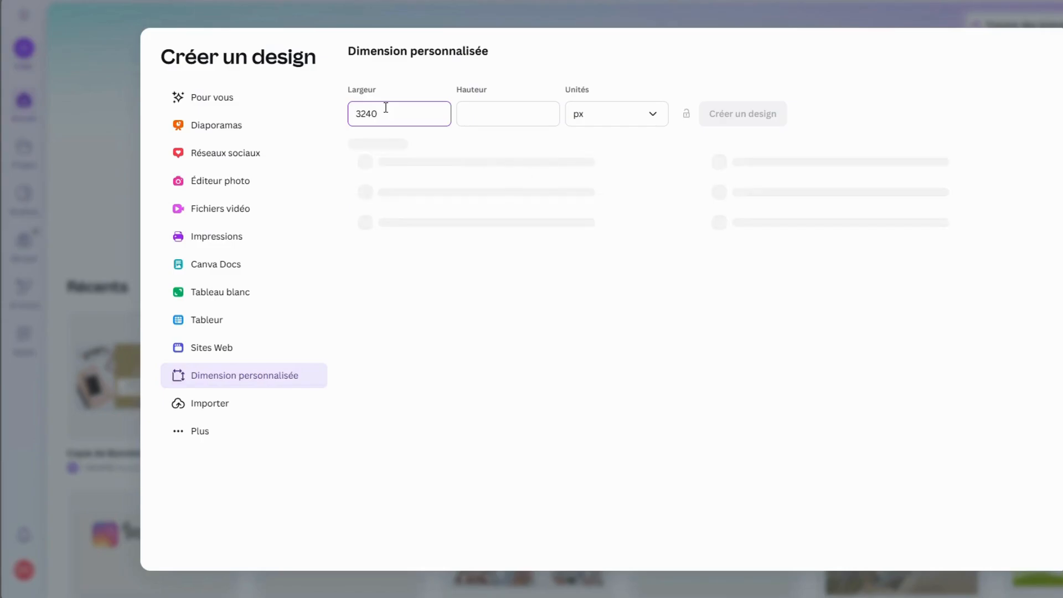
pyautogui.click(486, 122)
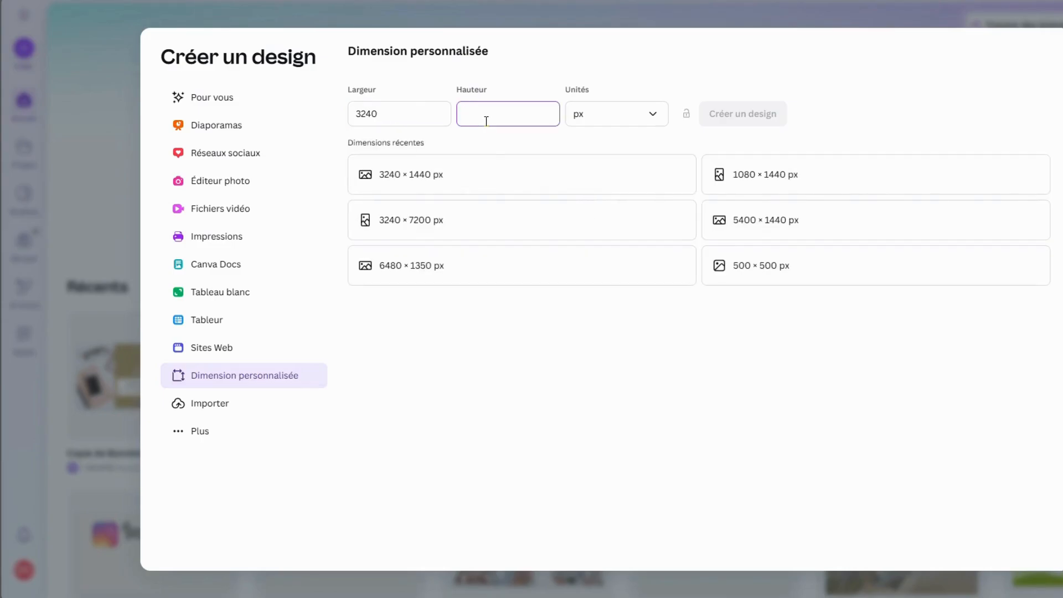
pyautogui.write('1440')
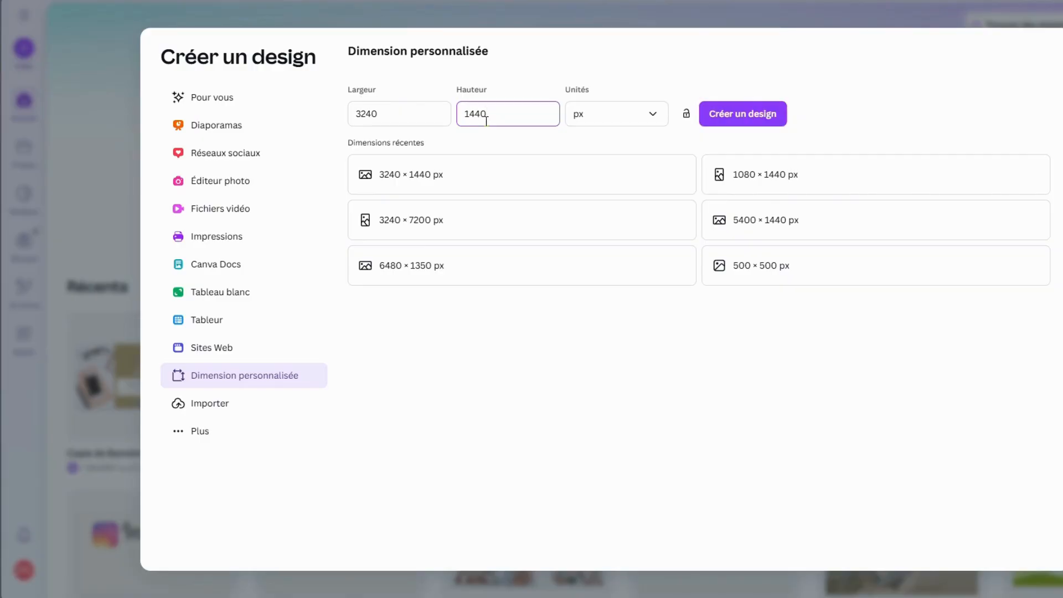
pyautogui.click(649, 127)
pyautogui.click(581, 141)
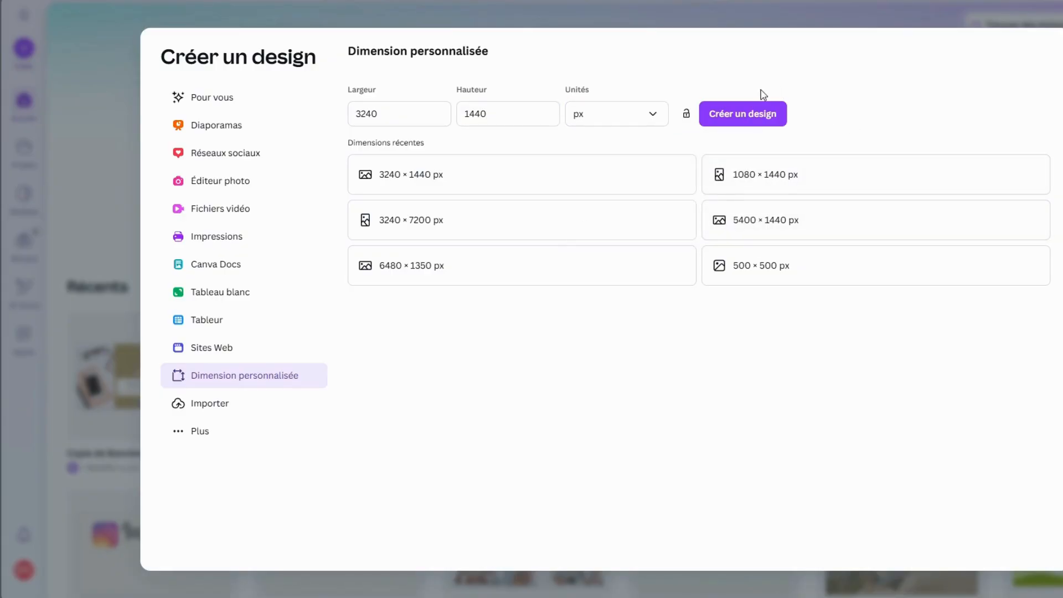
pyautogui.click(738, 118)
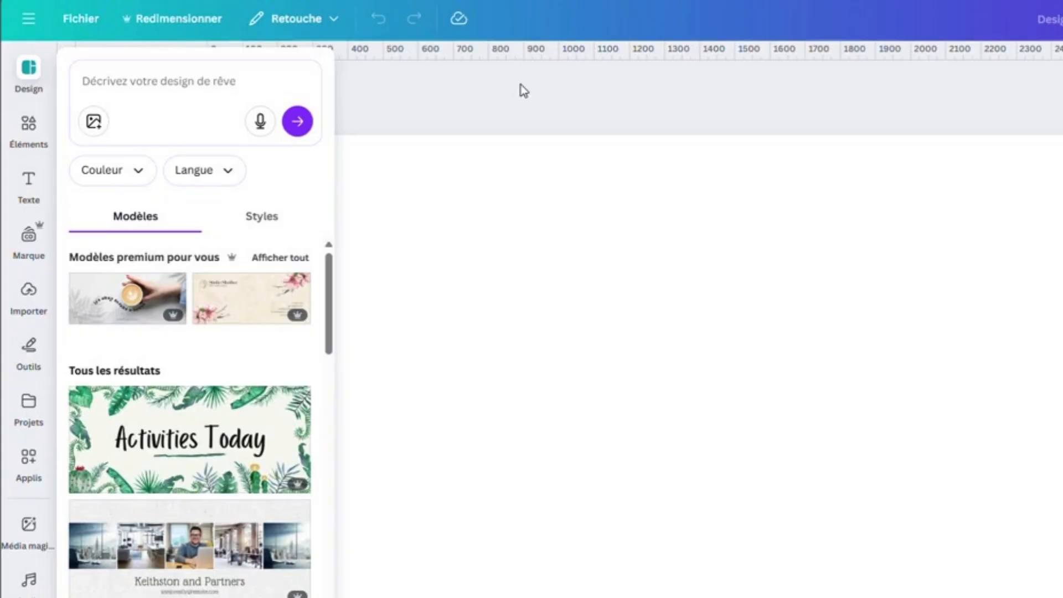
# Add custom guides that divide the page into 3 columns with 0 px spacing
pyautogui.click(91, 23)
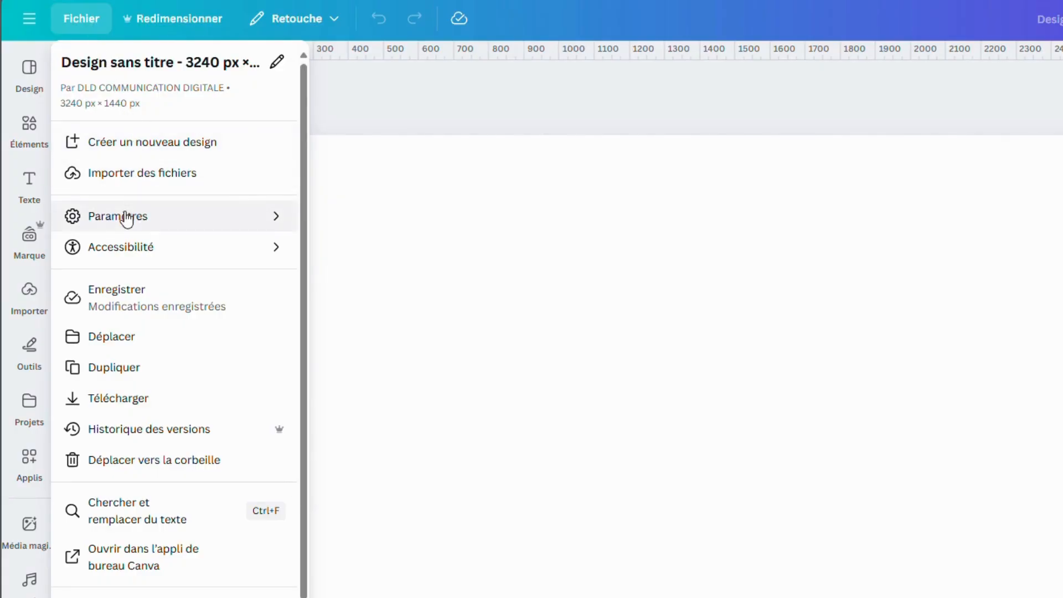
pyautogui.moveTo(126, 217)
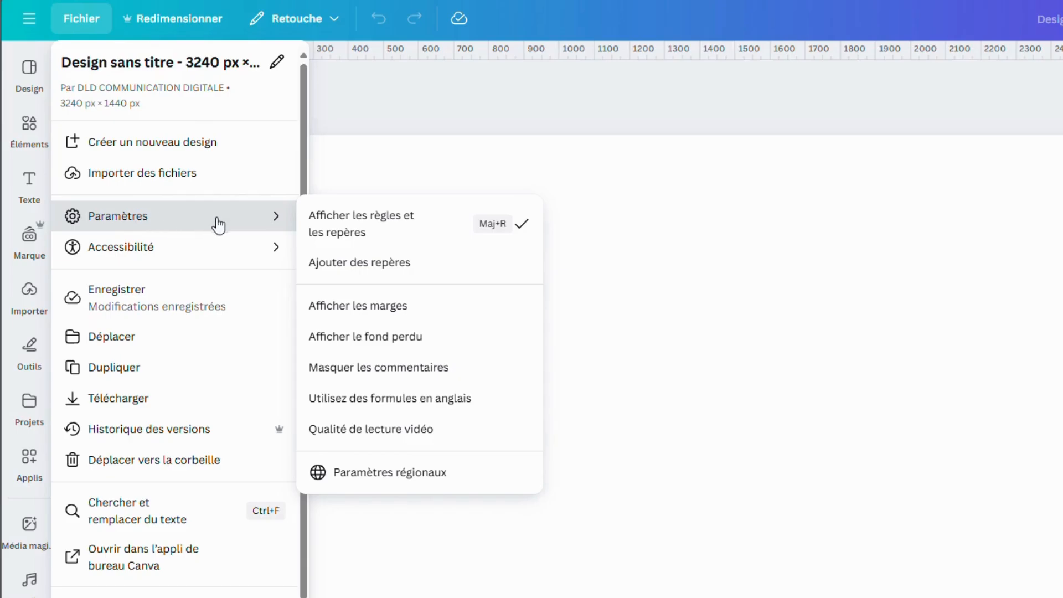
pyautogui.click(339, 263)
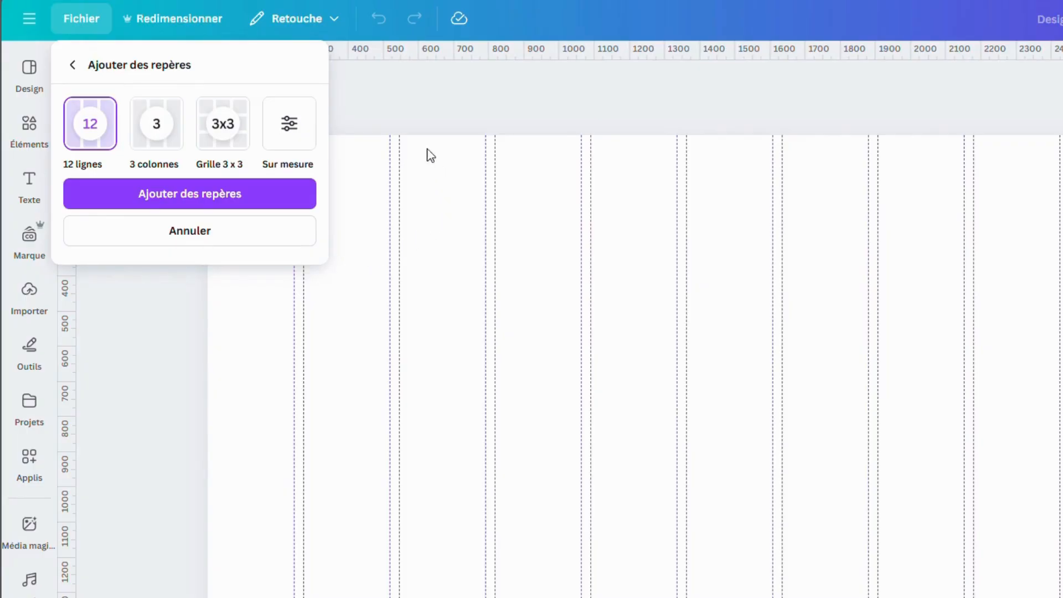
pyautogui.click(293, 133)
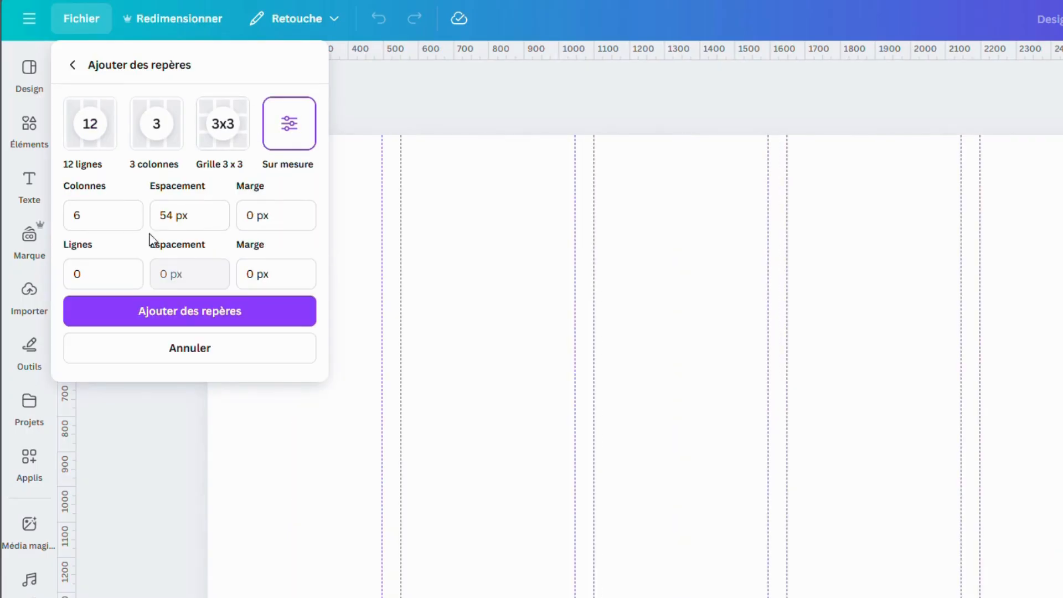
pyautogui.click(89, 216)
pyautogui.doubleClick(90, 218)
pyautogui.write('3')
pyautogui.click(178, 220)
pyautogui.doubleClick(166, 216)
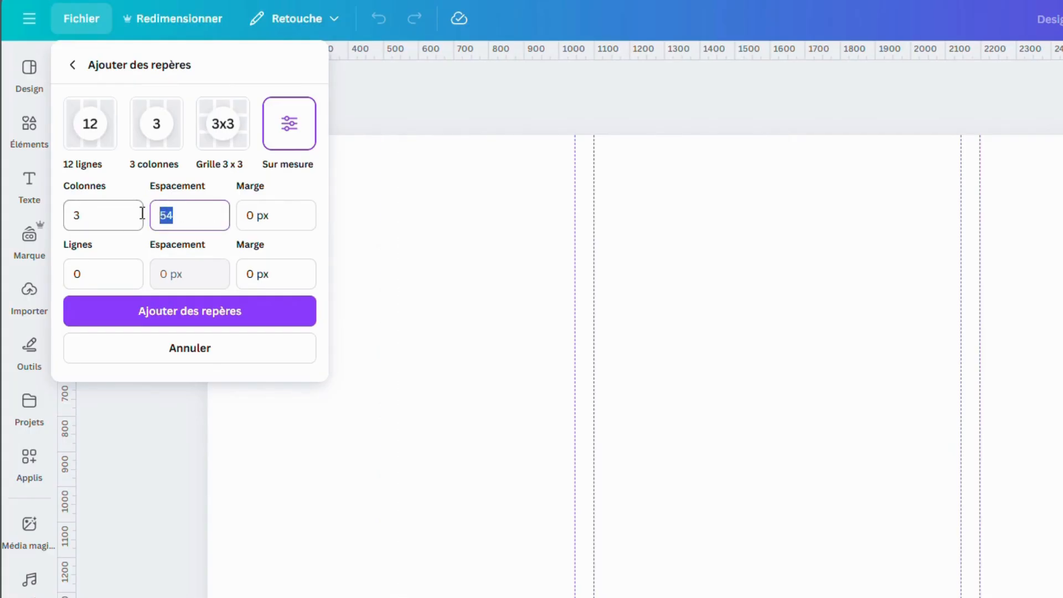
pyautogui.write('0')
pyautogui.click(293, 326)
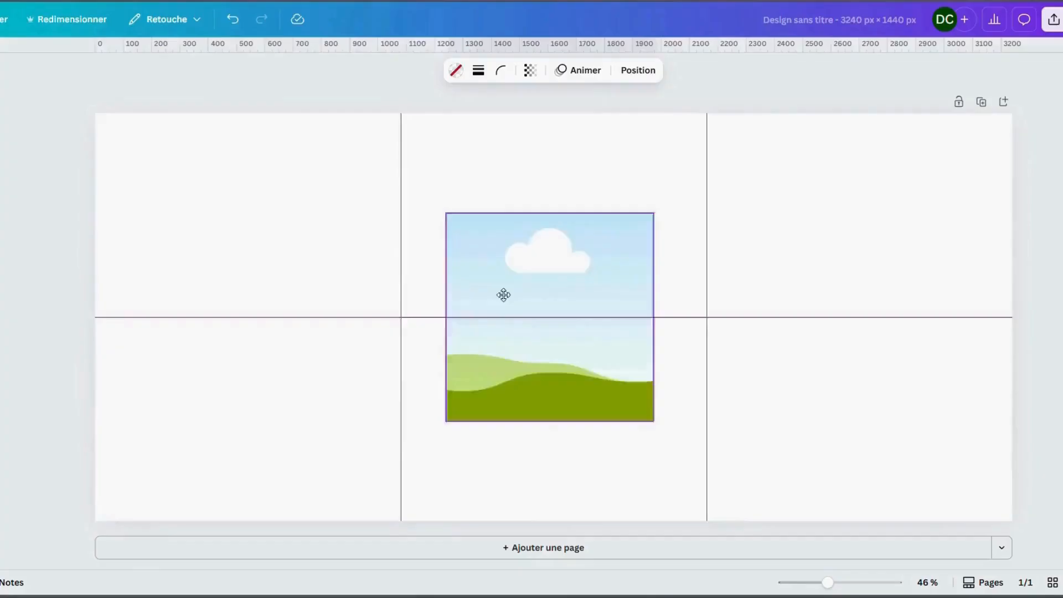
# Fit a landscape photo frame to the page's full height at the left edge and place a duplicate at the right edge
pyautogui.moveTo(503, 294); pyautogui.dragTo(152, 194)
pyautogui.moveTo(304, 218); pyautogui.dragTo(468, 249)
pyautogui.moveTo(282, 323); pyautogui.dragTo(282, 521)
pyautogui.rightClick(258, 259)
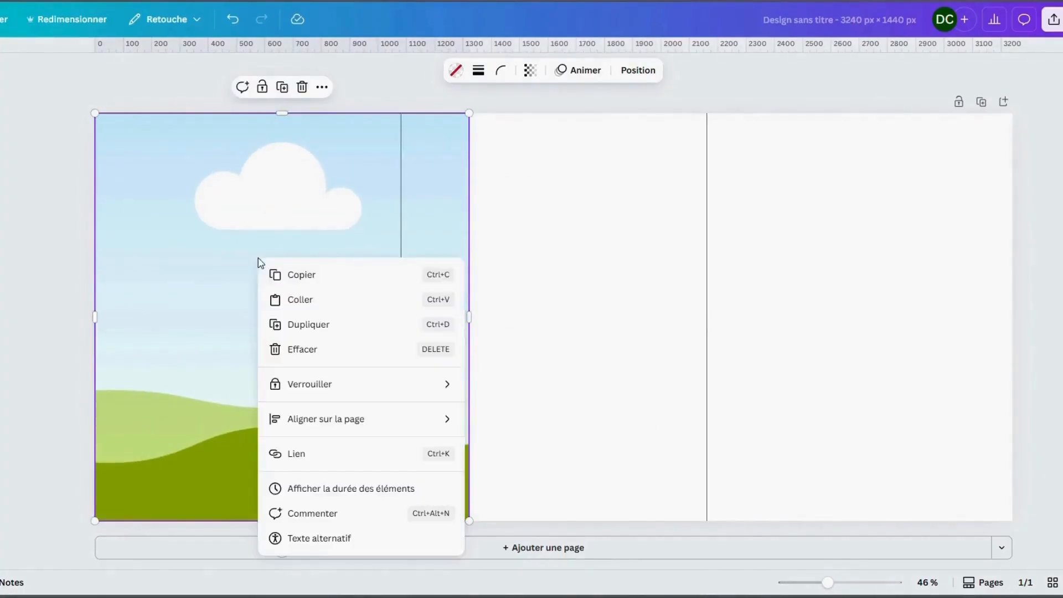
pyautogui.click(302, 325)
pyautogui.moveTo(249, 319); pyautogui.dragTo(780, 308)
# Insert a rectangle that fills the full-height gap between the two photo frames and colour it black
pyautogui.click(546, 265)
pyautogui.press('r')
pyautogui.moveTo(546, 277); pyautogui.dragTo(523, 135)
pyautogui.moveTo(592, 173); pyautogui.dragTo(632, 171)
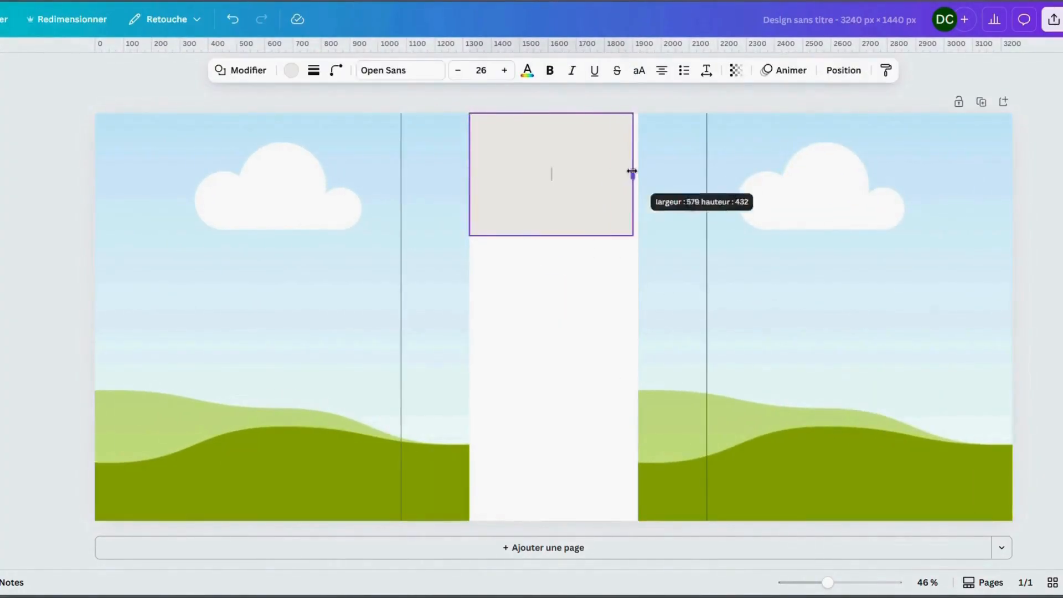
pyautogui.moveTo(551, 235); pyautogui.dragTo(551, 520)
pyautogui.click(291, 70)
pyautogui.click(56, 152)
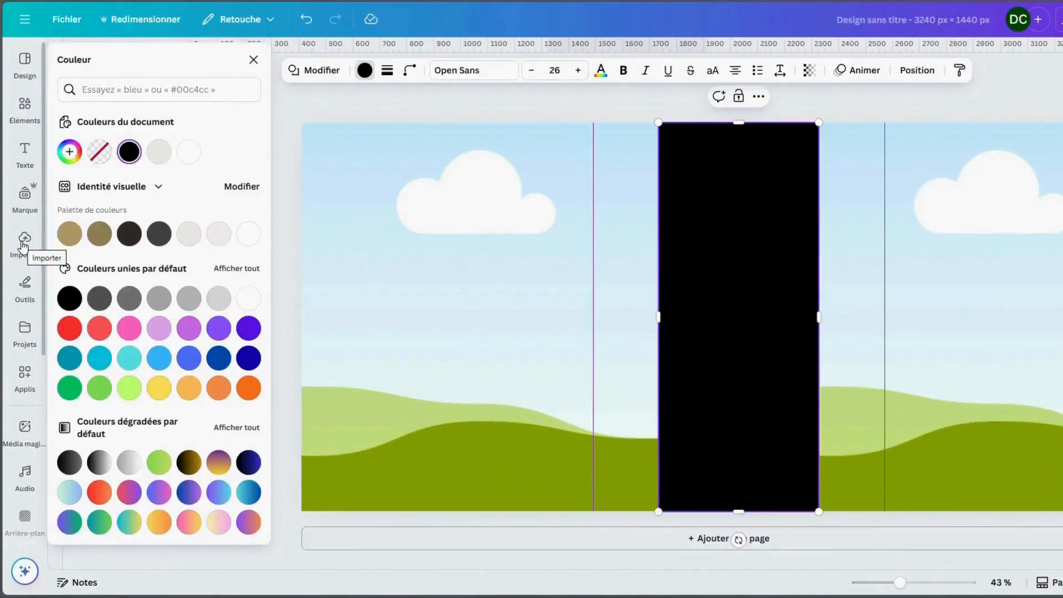
# Fill the left frame with the seamstress photo and the right frame with the lace dress photo from the recently used elements
pyautogui.click(25, 110)
pyautogui.click(231, 169)
pyautogui.scroll(-15, 210, 277)
pyautogui.moveTo(208, 287); pyautogui.dragTo(454, 310)
pyautogui.moveTo(105, 222); pyautogui.dragTo(941, 310)
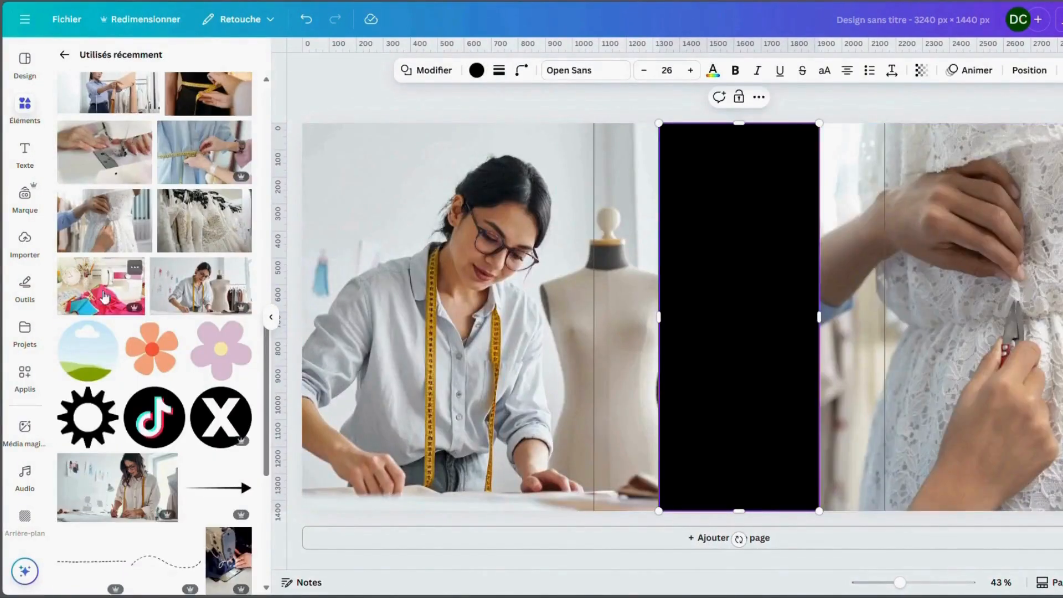
# Search the elements for "cercle cadre photo" and place a circular photo frame near the top of the black band
pyautogui.click(64, 54)
pyautogui.click(87, 61)
pyautogui.write('cercle cadre photo')
pyautogui.press('Return')
pyautogui.moveTo(82, 298); pyautogui.dragTo(724, 215)
pyautogui.click(239, 64)
pyautogui.click(21, 155)
pyautogui.click(190, 105)
pyautogui.write('@AtelierdeMarie')
pyautogui.moveTo(757, 267); pyautogui.dragTo(757, 284)
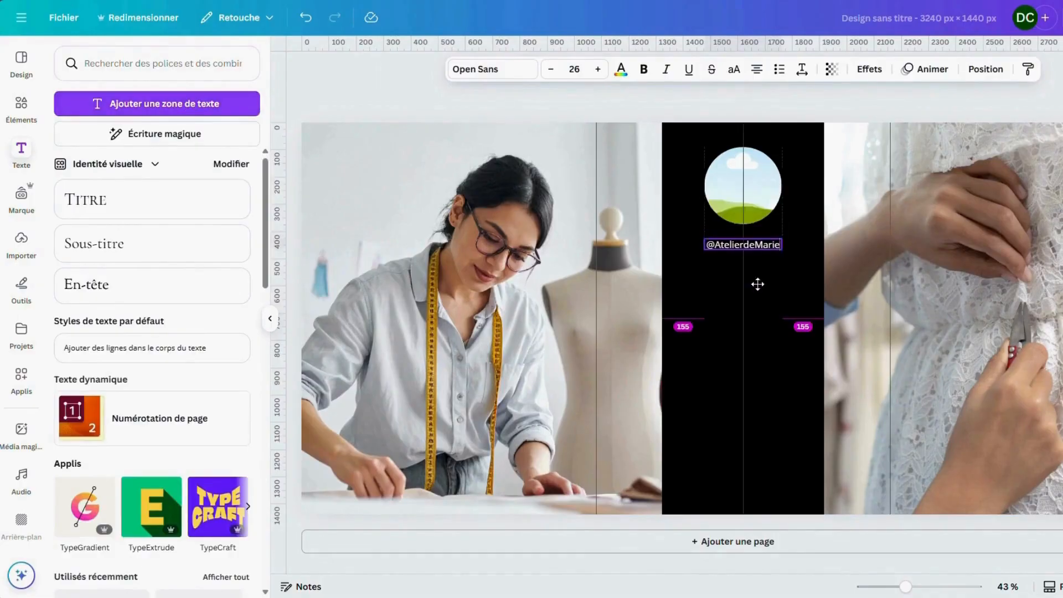
# Add the text "PATRONS" in League Spartan, centred in the black band below the account handle
pyautogui.click(758, 284)
pyautogui.click(157, 103)
pyautogui.write('PATRONS')
pyautogui.click(492, 69)
pyautogui.click(179, 291)
pyautogui.moveTo(764, 325)
pyautogui.mouseDown()
pyautogui.moveTo(776, 334)
pyautogui.moveTo(764, 316)
pyautogui.mouseUp()
# Duplicate the PATRONS text twice, space the copies below it, and change them to "TUTO" and "ACCESSOIRES"
pyautogui.hotkey('ctrl', 'd')
pyautogui.hotkey('ctrl', 'd')
pyautogui.click(787, 325)
pyautogui.moveTo(743, 379); pyautogui.dragTo(744, 368)
pyautogui.moveTo(714, 433); pyautogui.dragTo(714, 426)
pyautogui.doubleClick(741, 369)
pyautogui.write('TUTO')
pyautogui.doubleClick(724, 426)
pyautogui.write('ACCESSOIRES')
pyautogui.click(756, 488)
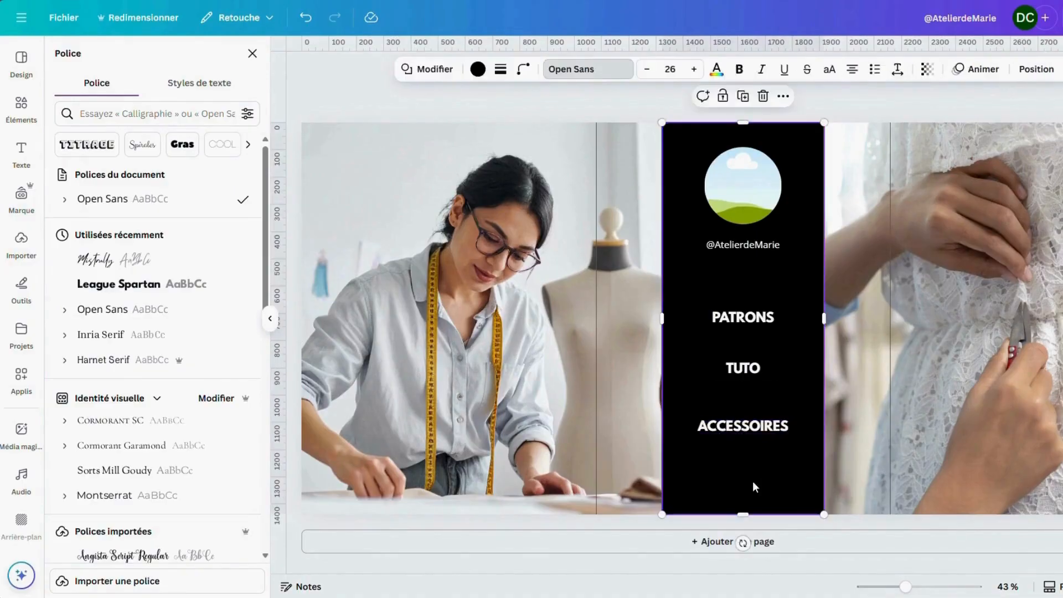
# Add a blue rounded-corner rectangle beneath ACCESSOIRES as the "Abonne-toi" button
pyautogui.moveTo(581, 405); pyautogui.dragTo(581, 391)
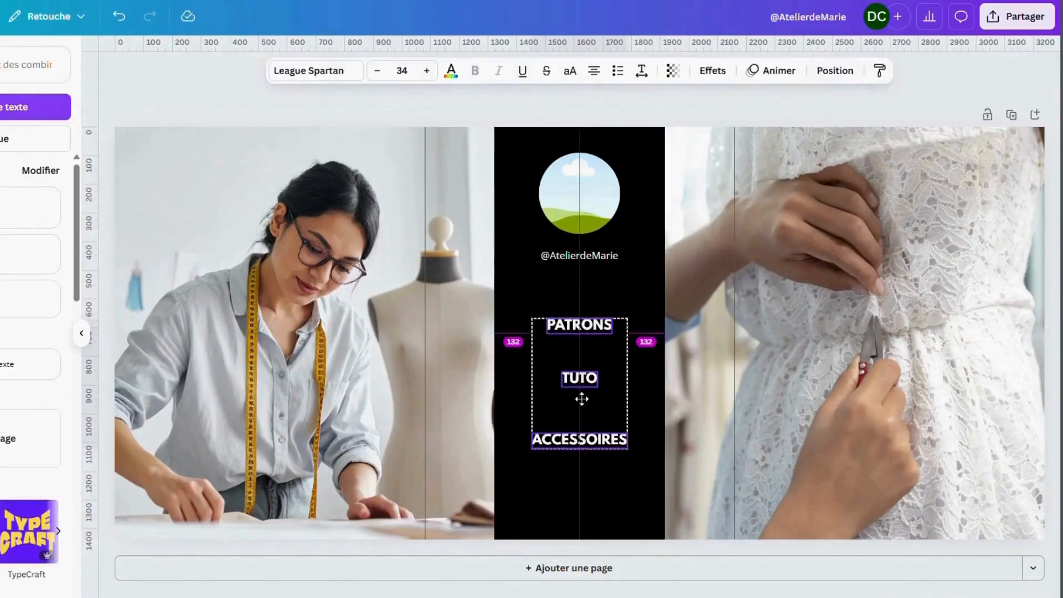
pyautogui.click(608, 513)
pyautogui.press('r')
pyautogui.moveTo(579, 343); pyautogui.dragTo(579, 530)
pyautogui.moveTo(579, 581); pyautogui.dragTo(579, 497)
pyautogui.click(349, 71)
pyautogui.moveTo(281, 125); pyautogui.dragTo(305, 126)
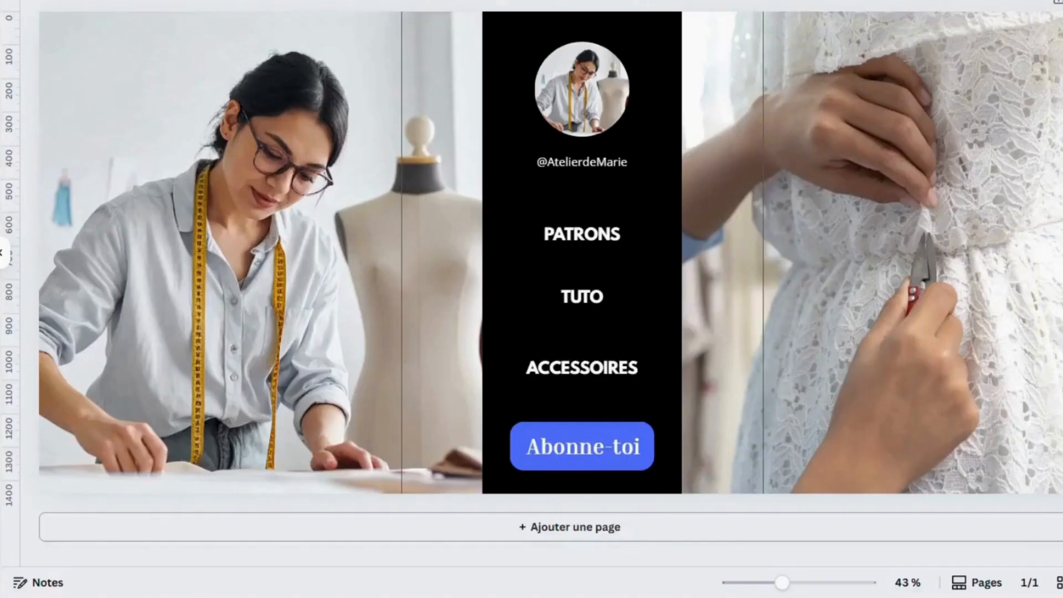
# Place a vertical dashed line over the full height of the black band's left edge and a duplicate along its right edge
pyautogui.moveTo(581, 283); pyautogui.dragTo(653, 254)
pyautogui.moveTo(578, 194); pyautogui.dragTo(486, 168)
pyautogui.moveTo(490, 448); pyautogui.dragTo(490, 492)
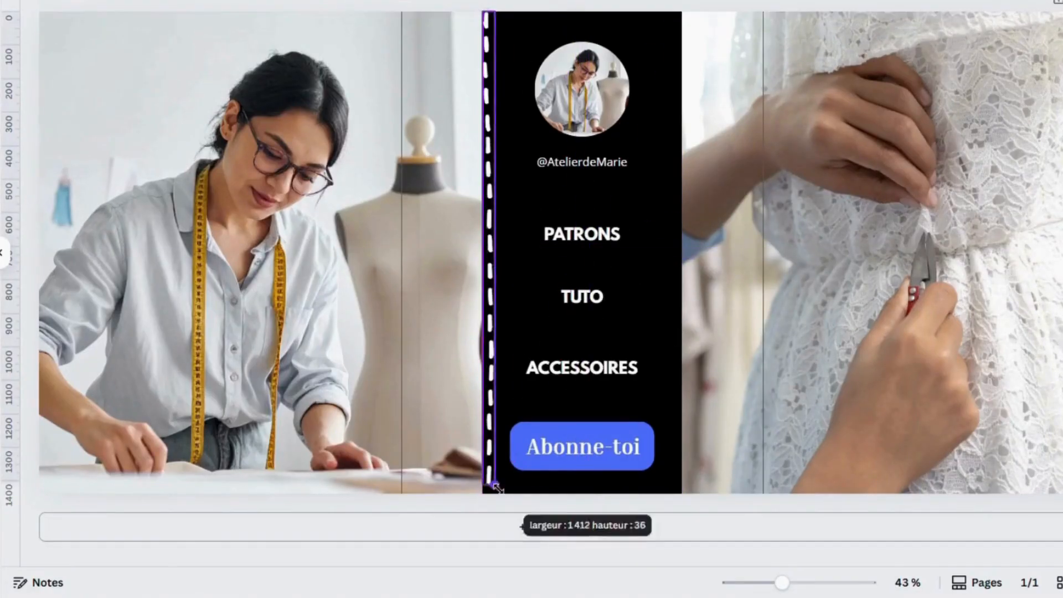
pyautogui.hotkey('ctrl', 'd')
pyautogui.moveTo(496, 204); pyautogui.dragTo(678, 200)
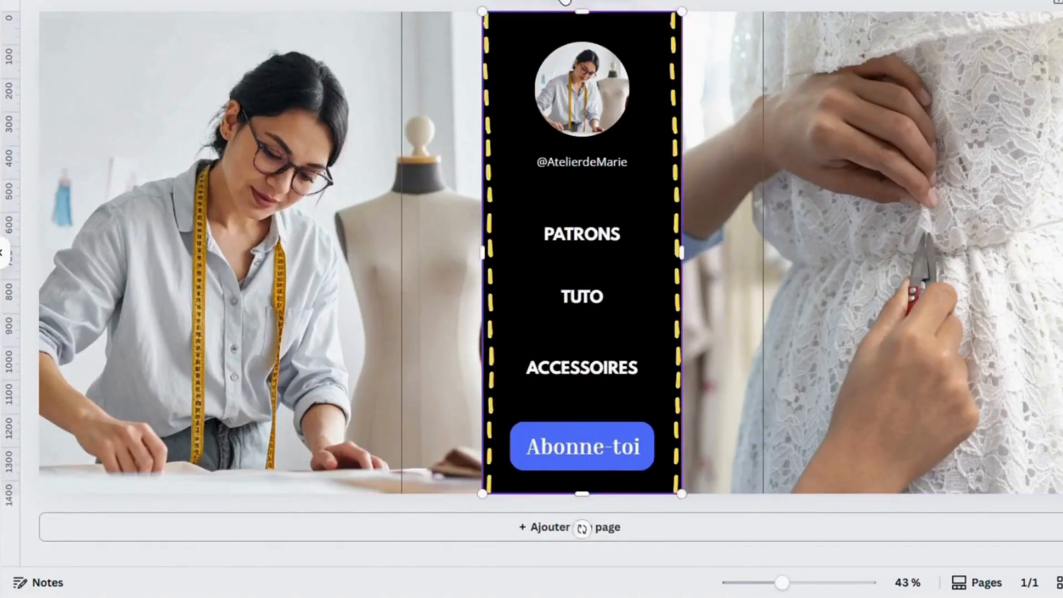
# Make the Abonne-toi button slightly smaller and adjust the two dashed lines to sit just inside the black band's edges
pyautogui.click(581, 446)
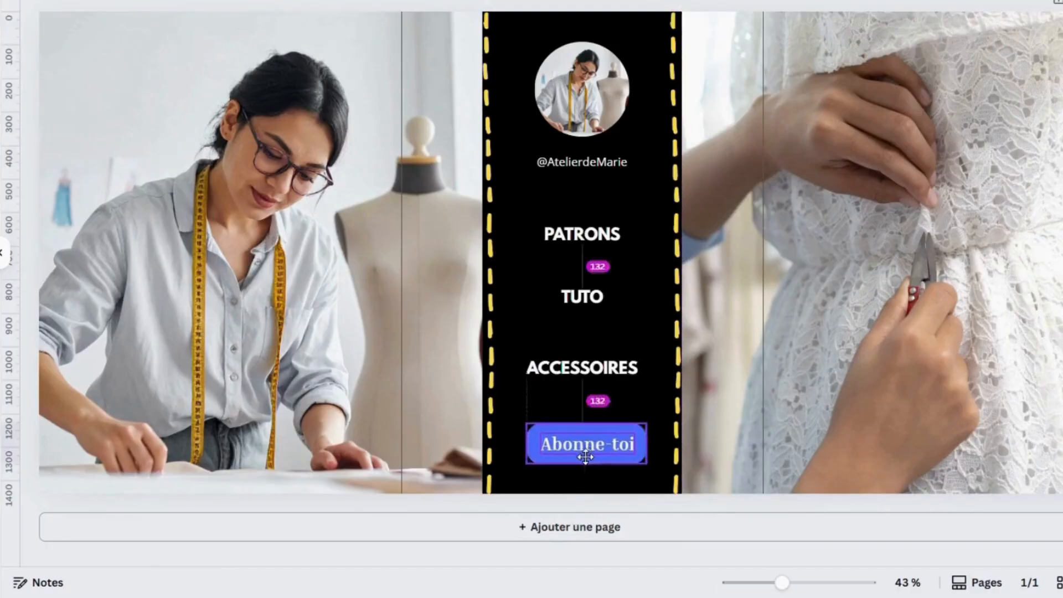
pyautogui.click(490, 246)
pyautogui.moveTo(490, 246); pyautogui.dragTo(496, 246)
pyautogui.moveTo(676, 221); pyautogui.dragTo(674, 221)
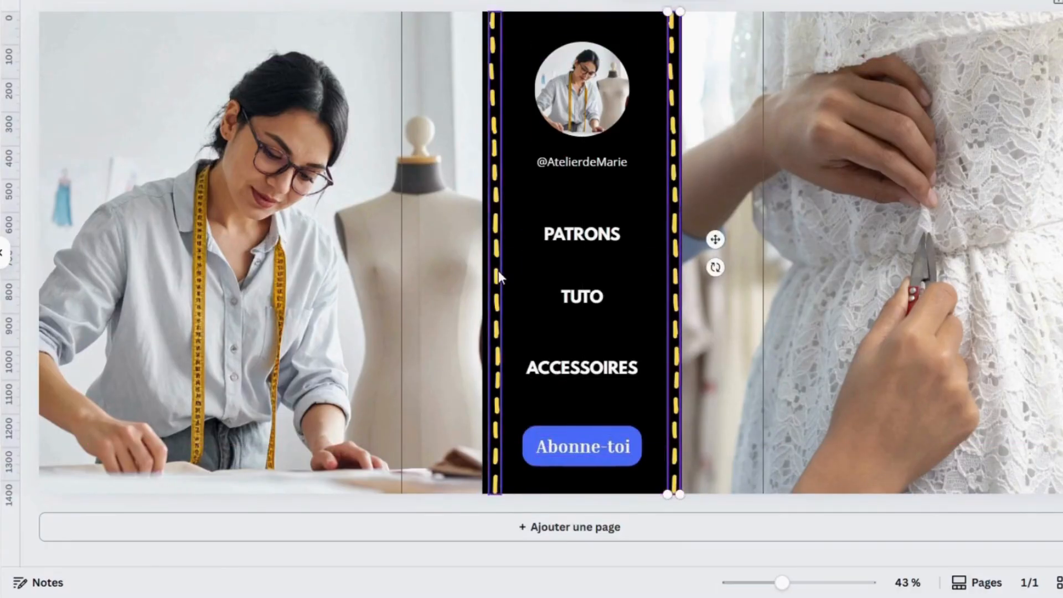
pyautogui.moveTo(493, 263); pyautogui.dragTo(490, 262)
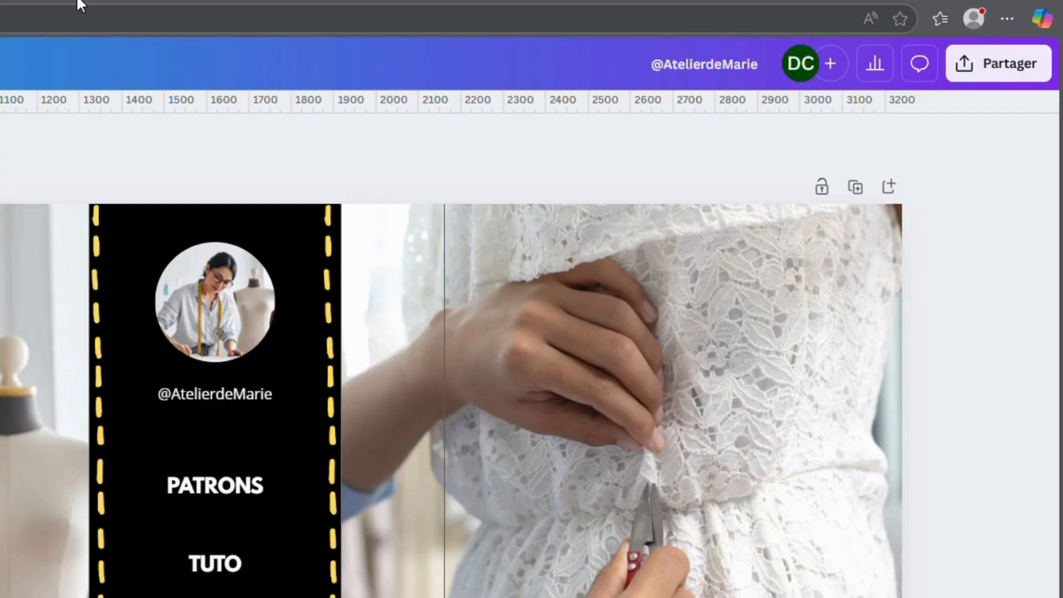
# Download the design as a PNG at 3240 × 1440 px
pyautogui.click(1037, 78)
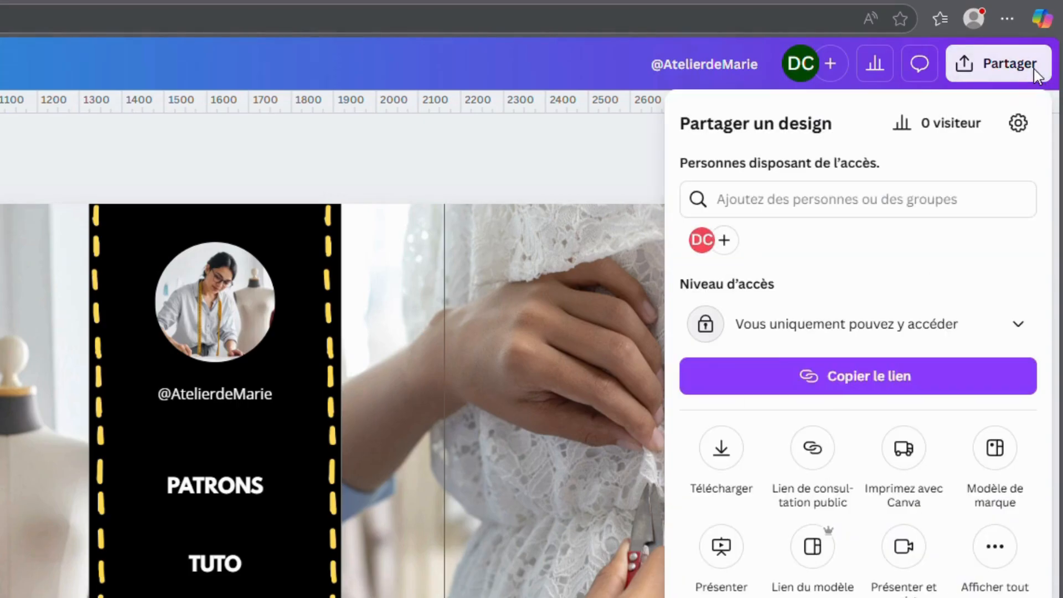
pyautogui.click(720, 450)
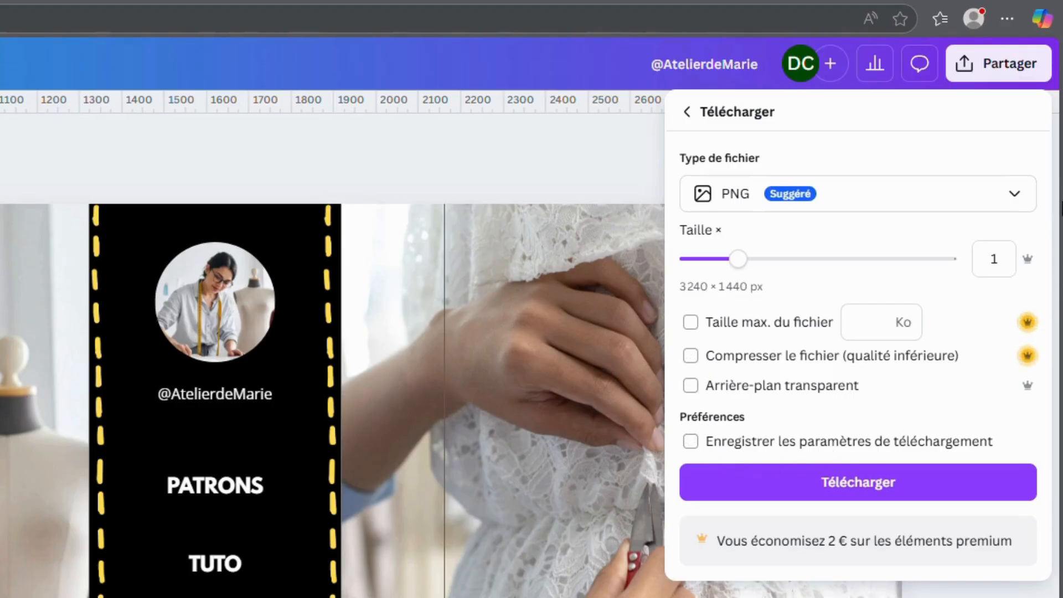
pyautogui.click(812, 484)
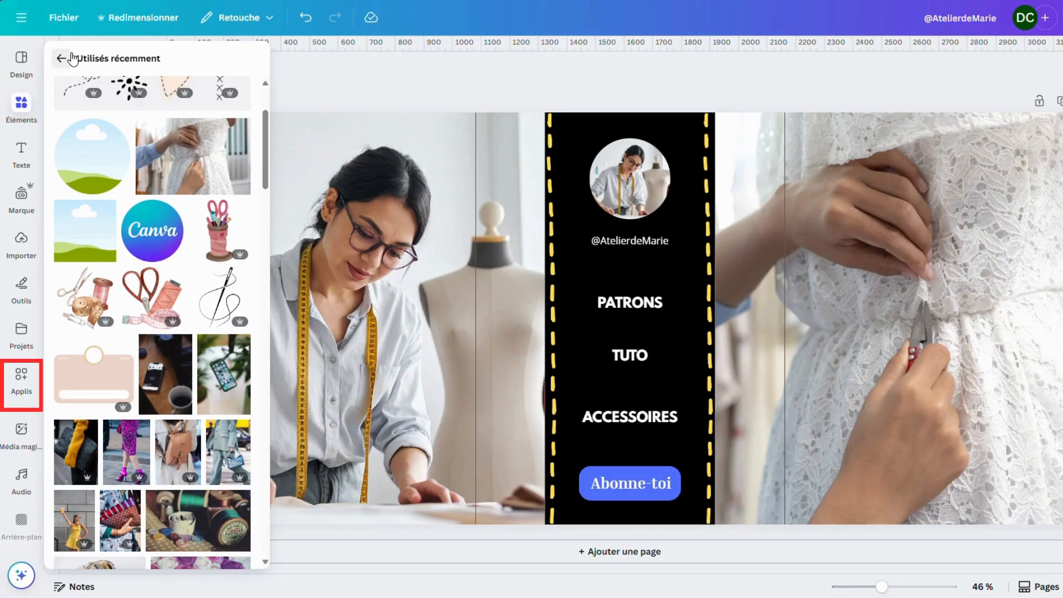
# Search the available apps for "split"
pyautogui.click(69, 57)
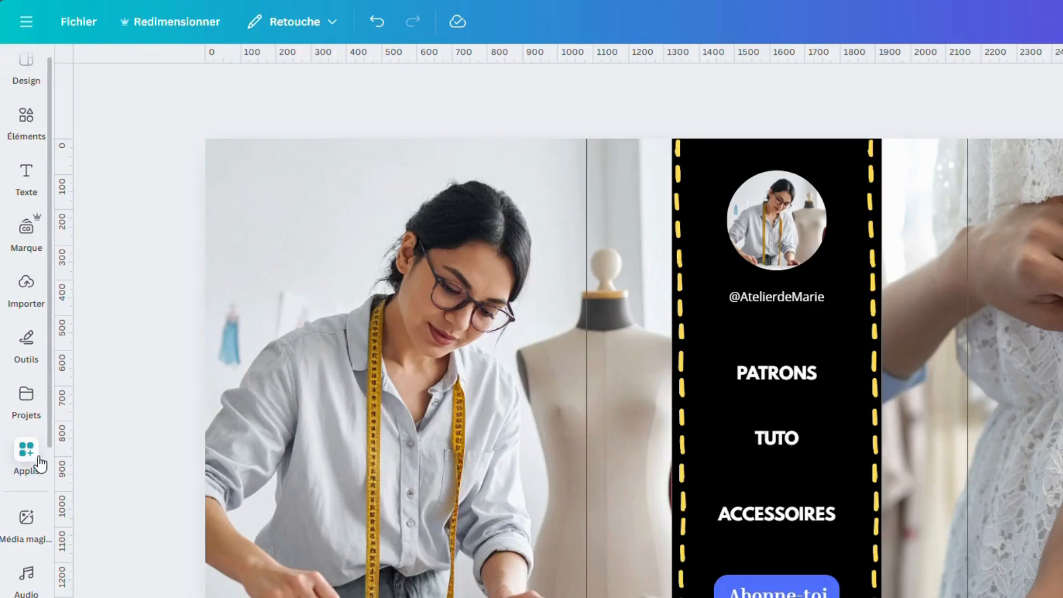
pyautogui.click(40, 463)
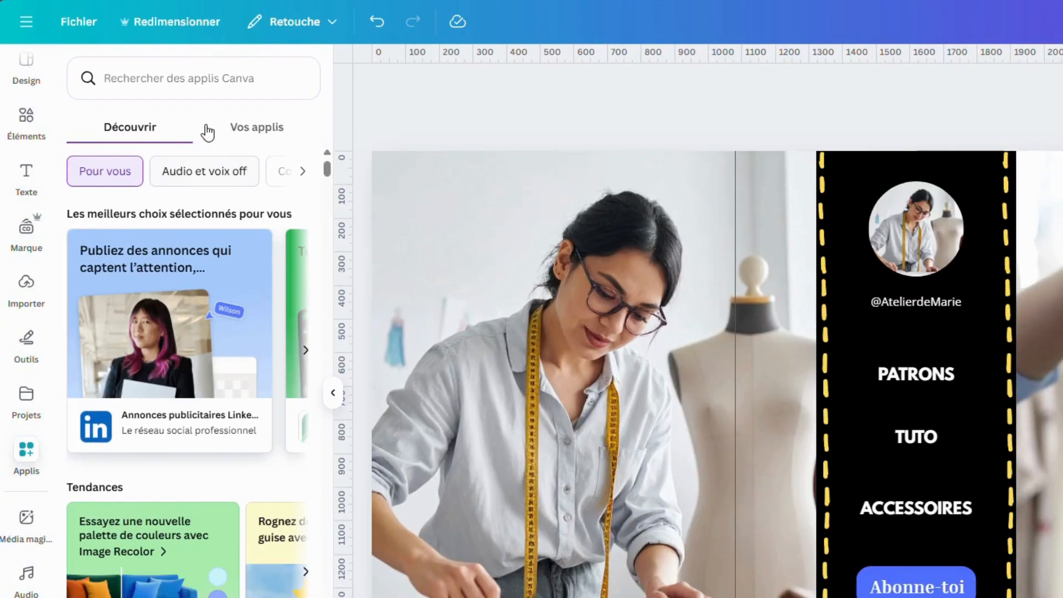
pyautogui.click(200, 82)
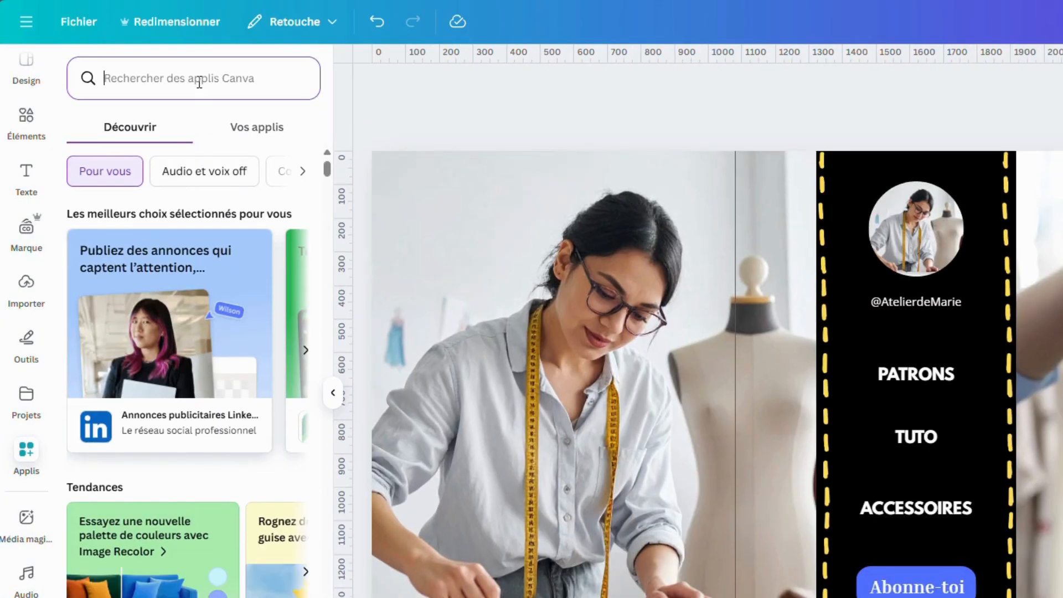
pyautogui.write('spl')
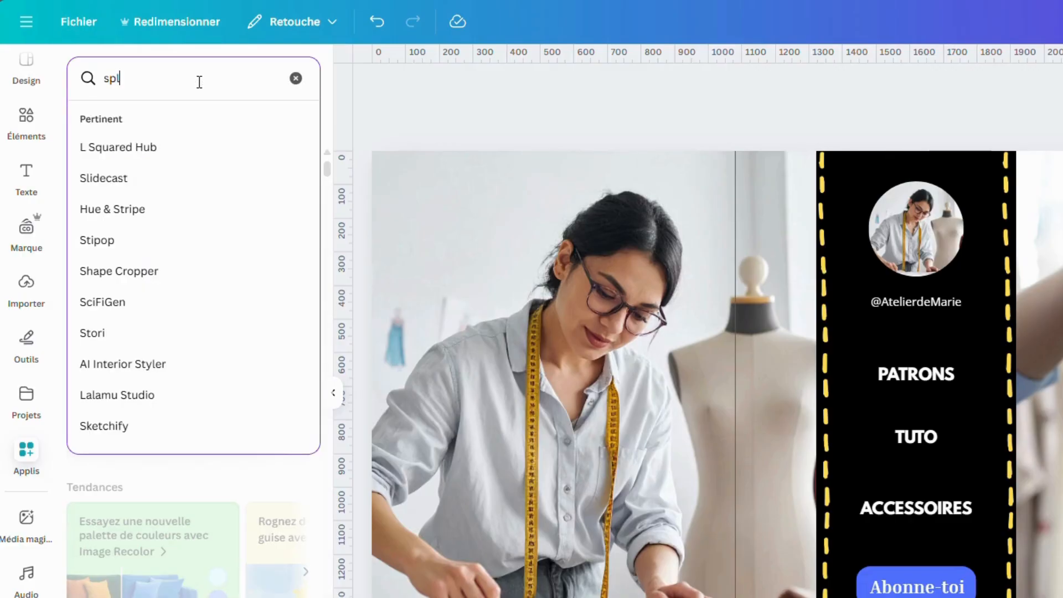
pyautogui.write('it')
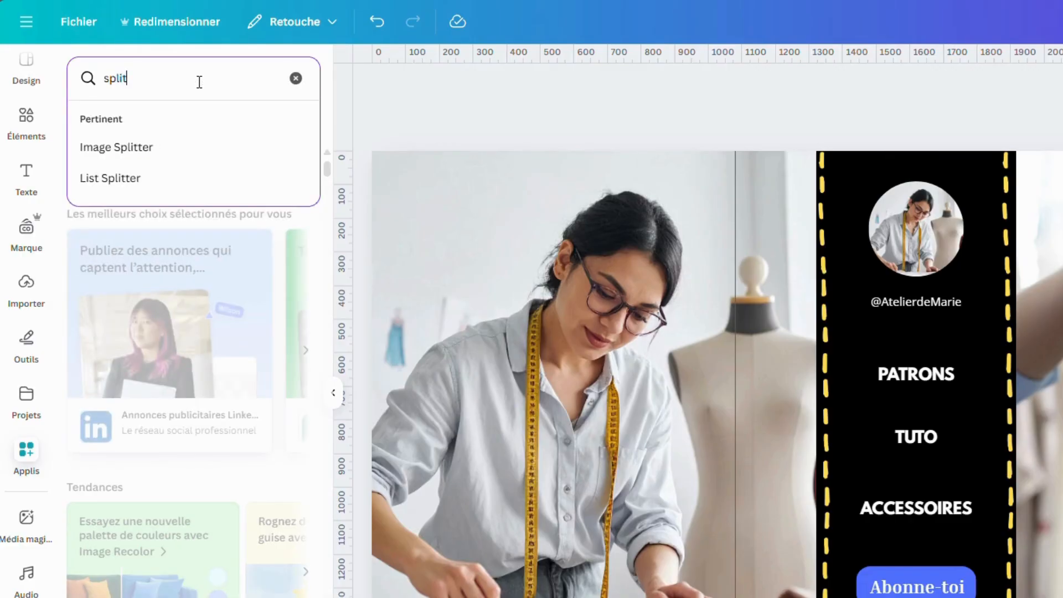
pyautogui.press('Return')
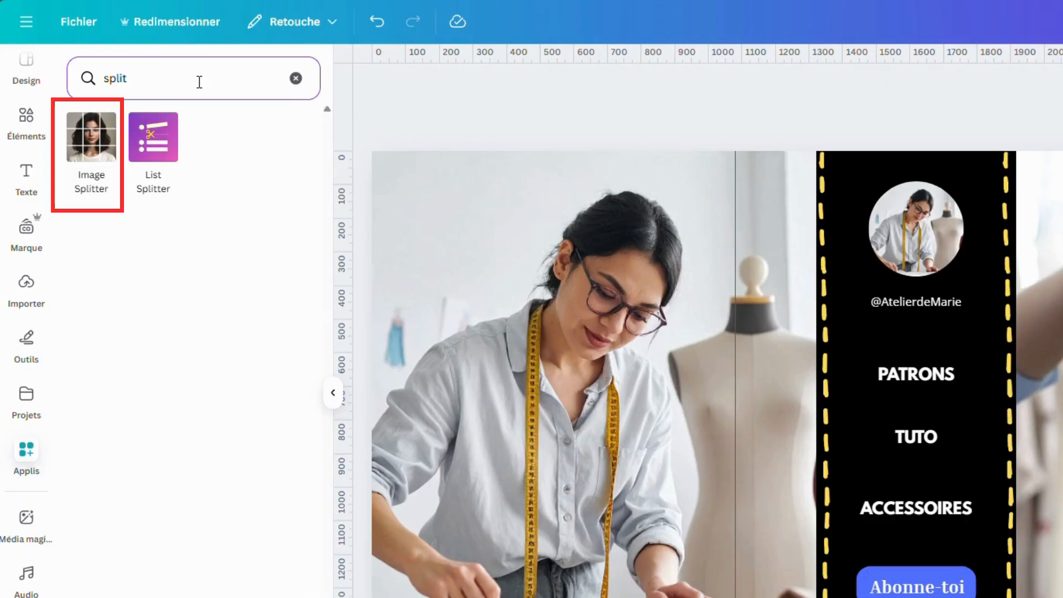
pyautogui.click(95, 158)
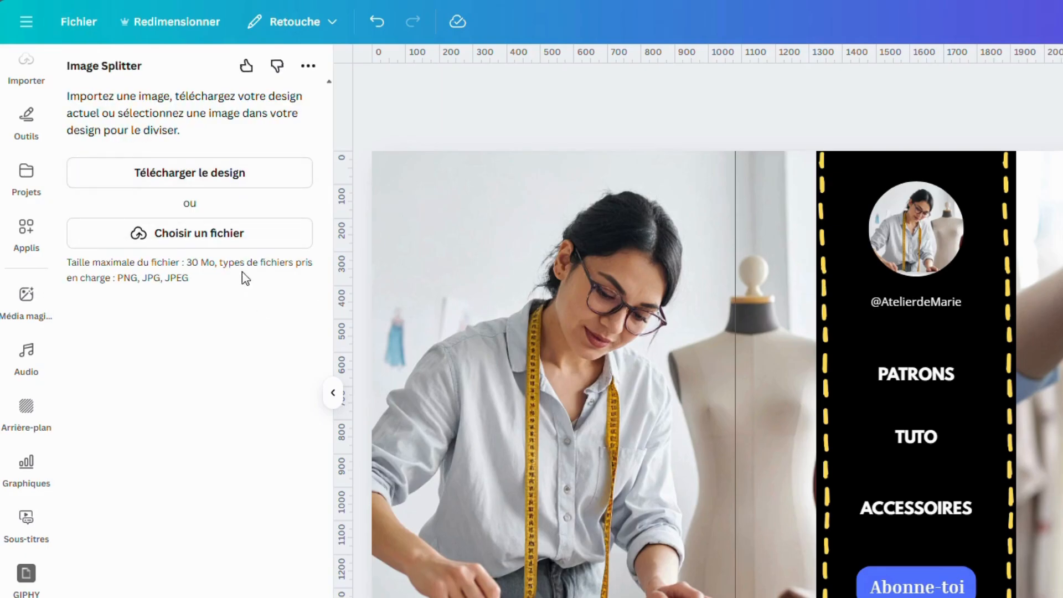
pyautogui.click(244, 233)
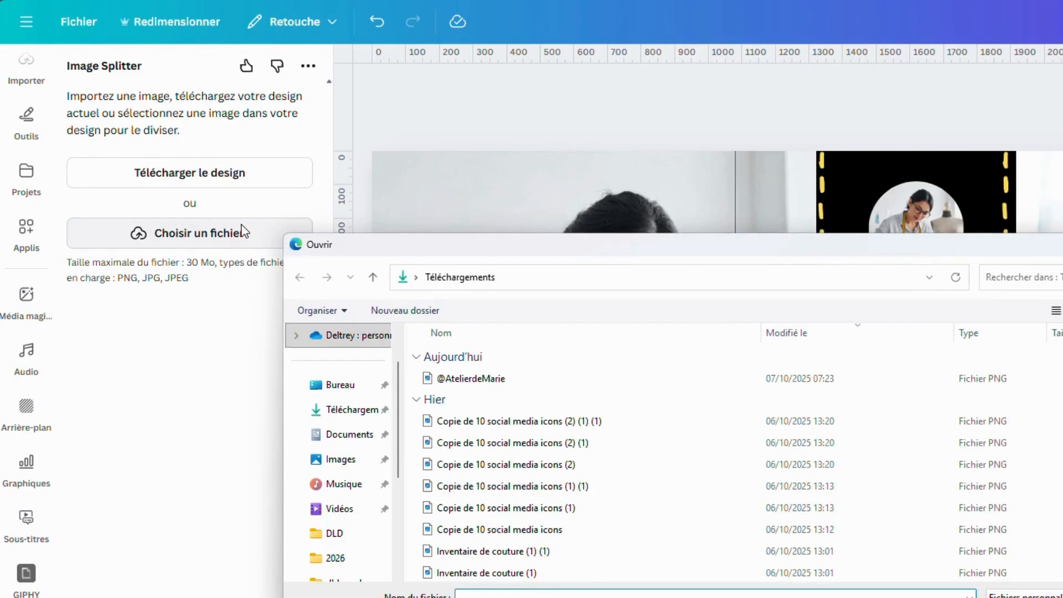
pyautogui.doubleClick(510, 381)
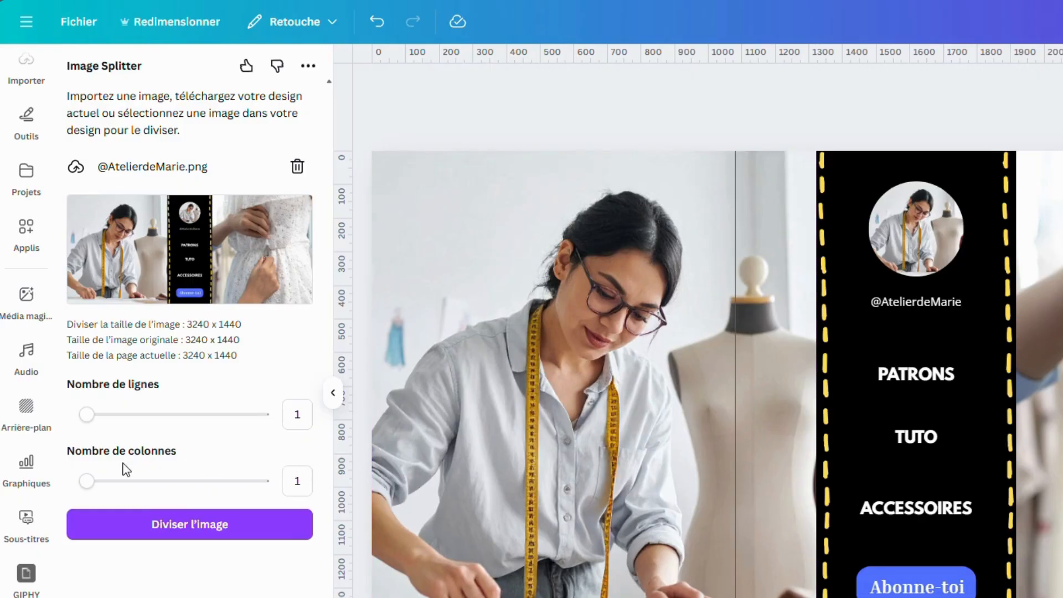
# Split the banner image into three columns and look over the resulting pieces
pyautogui.doubleClick(304, 484)
pyautogui.click(244, 540)
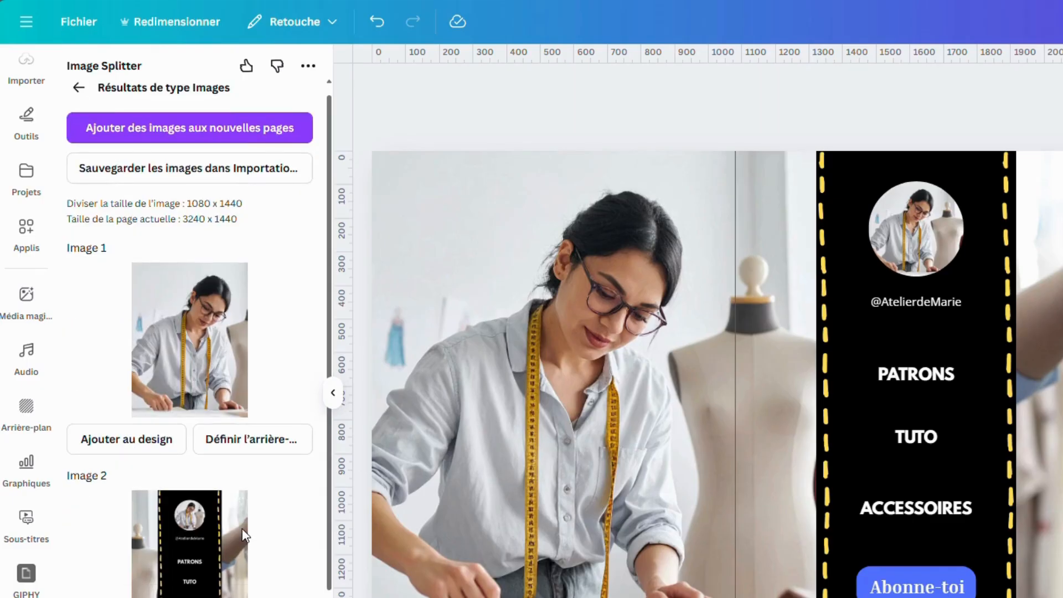
pyautogui.scroll(1, 241, 459)
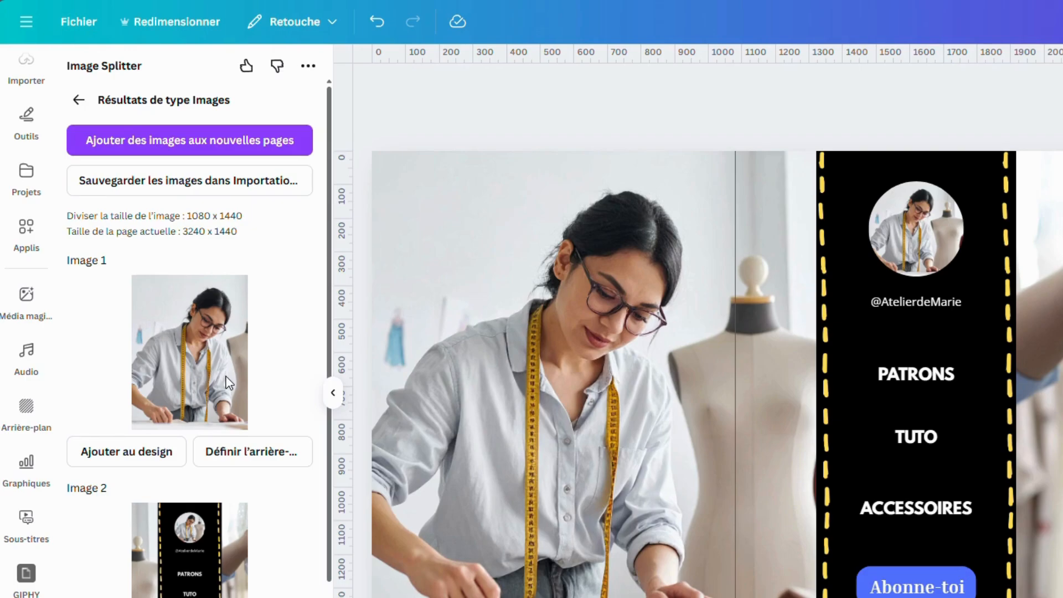
pyautogui.scroll(-4, 226, 376)
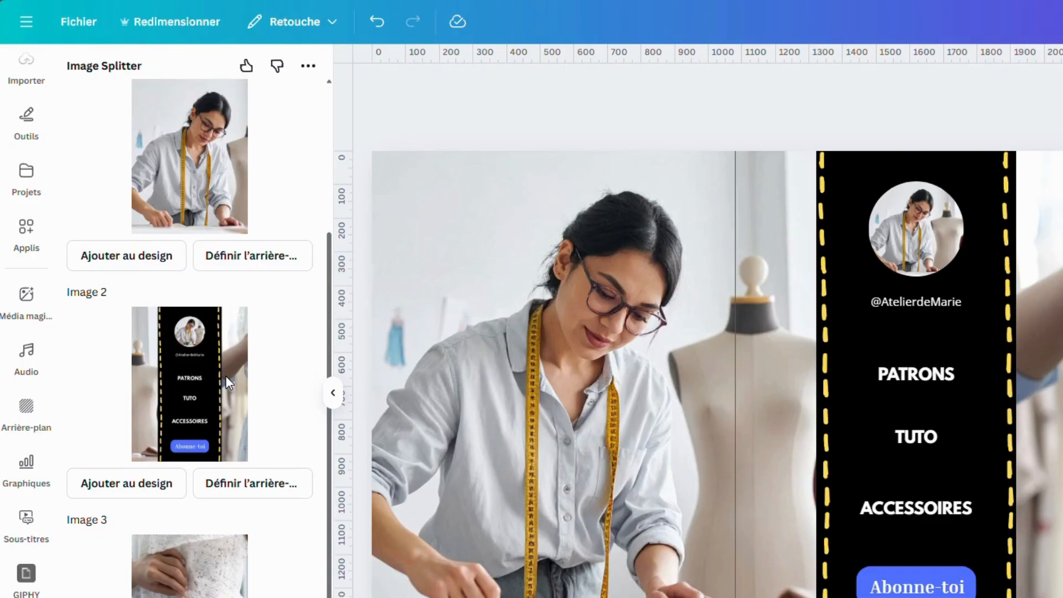
pyautogui.scroll(3, 227, 381)
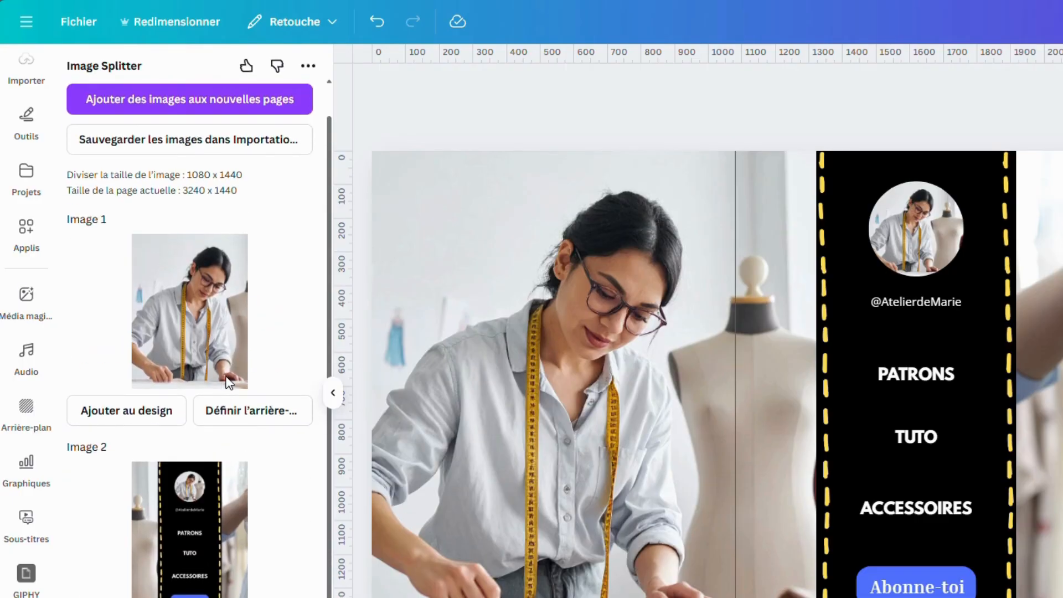
pyautogui.scroll(1, 227, 382)
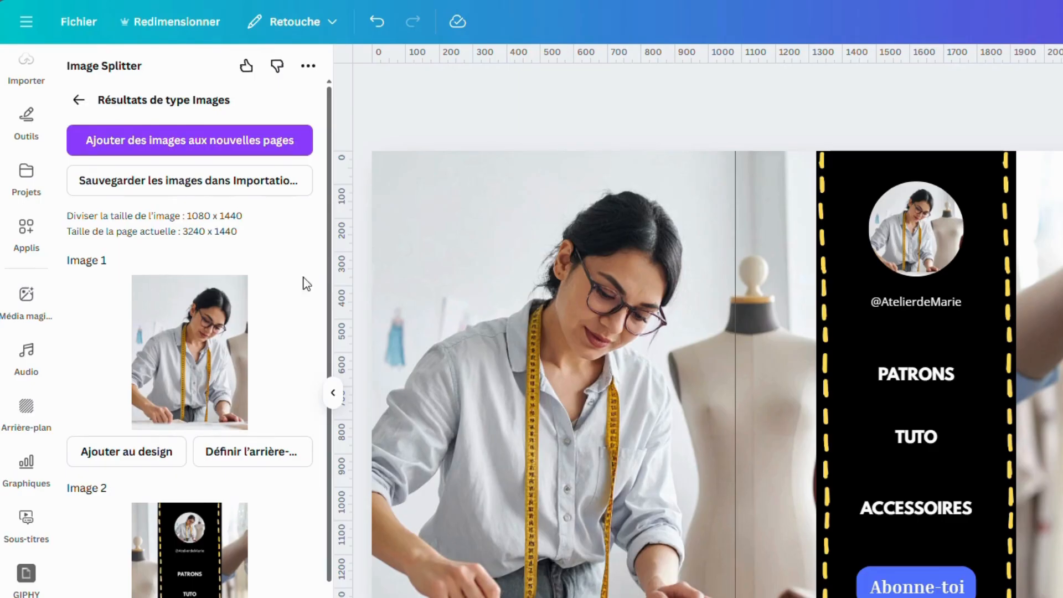
# Save the first split piece, showing the seamstress, to the DLD folder as a PNG image
pyautogui.rightClick(166, 366)
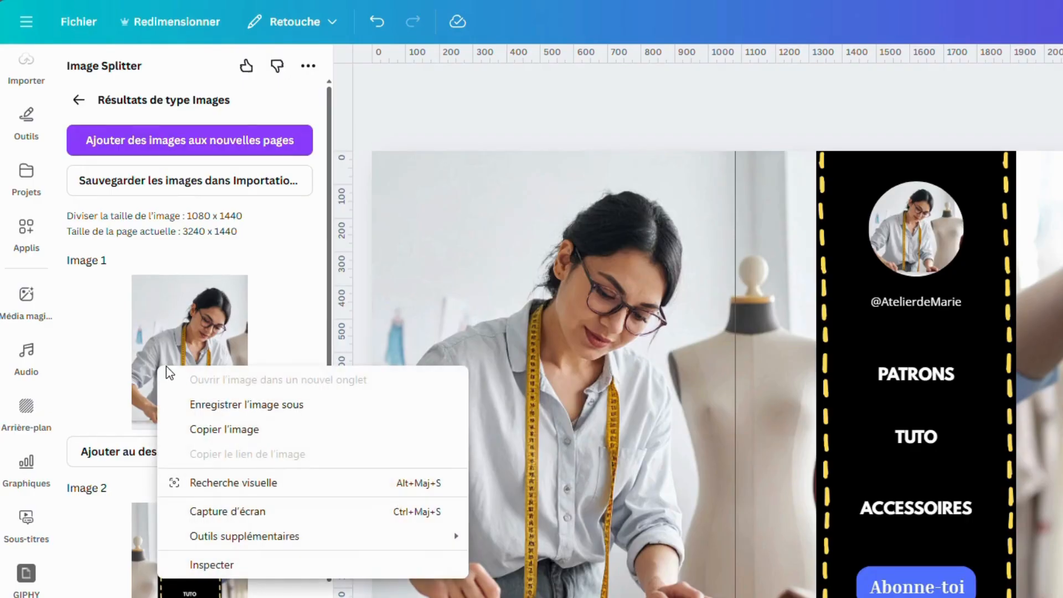
pyautogui.click(273, 404)
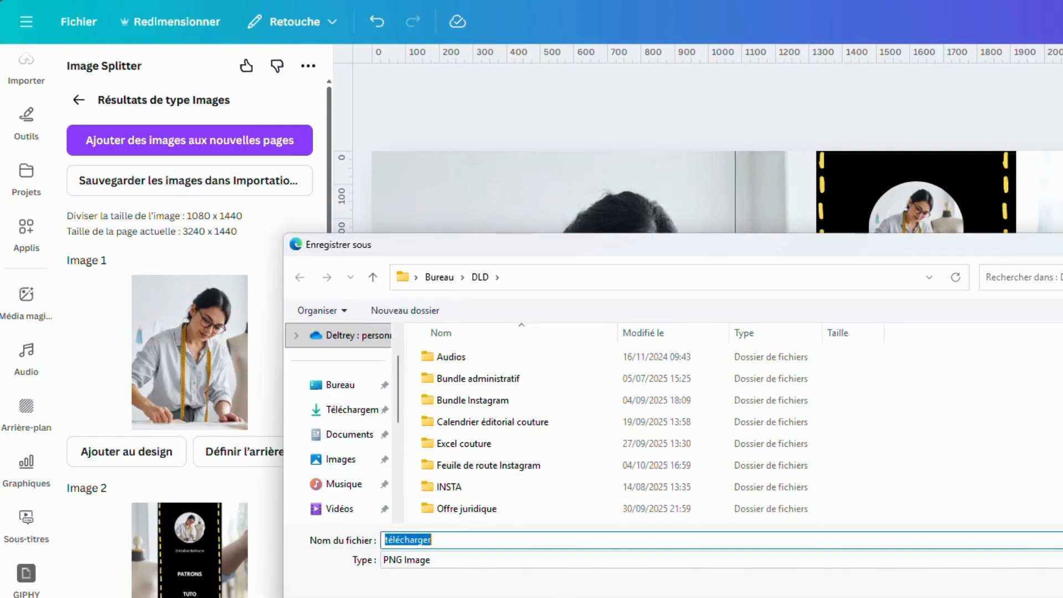
pyautogui.click(1029, 597)
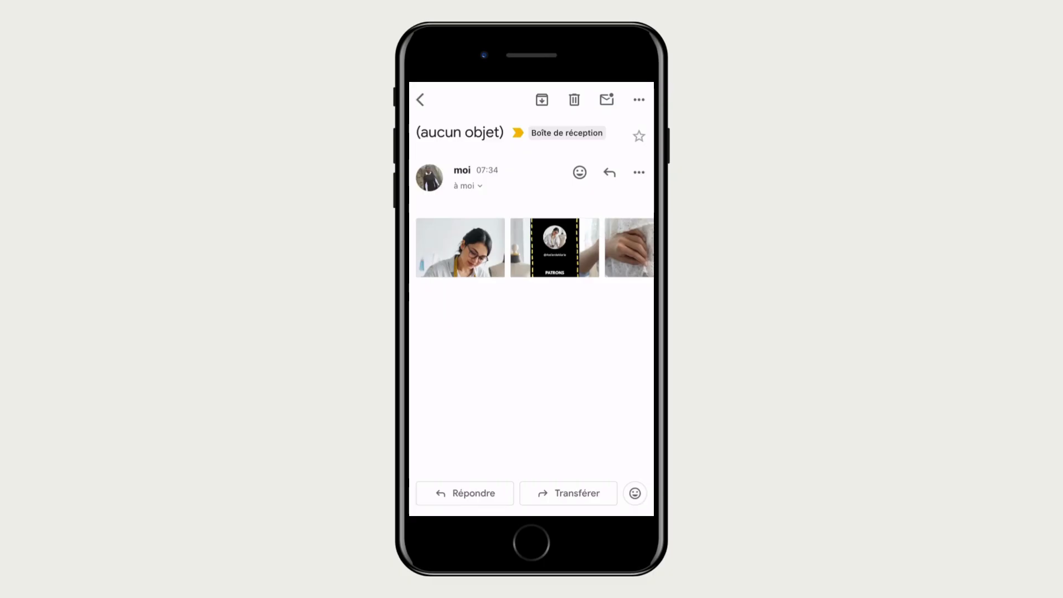
# In the mail app on the phone, save image 1.png, image 2.png and image 3.png from the message to the camera roll
pyautogui.click(460, 247)
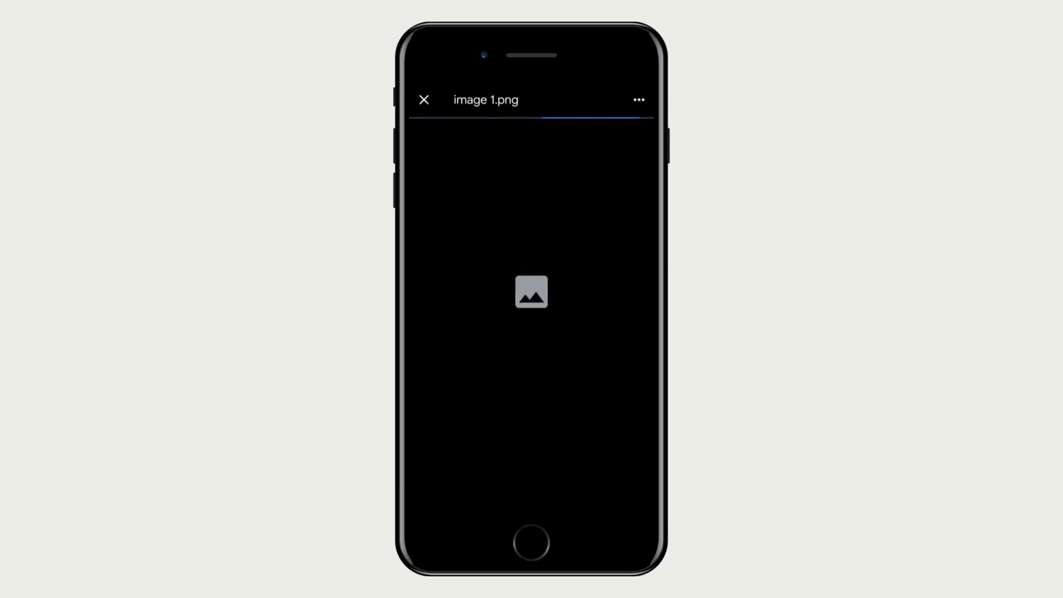
pyautogui.click(639, 99)
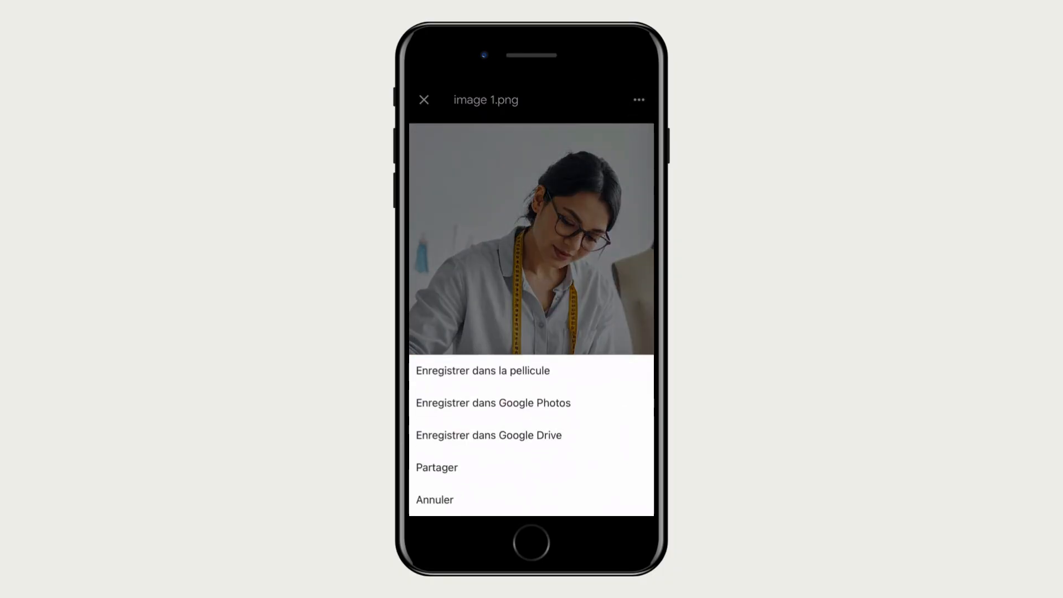
pyautogui.click(483, 371)
pyautogui.moveTo(609, 299); pyautogui.dragTo(454, 299)
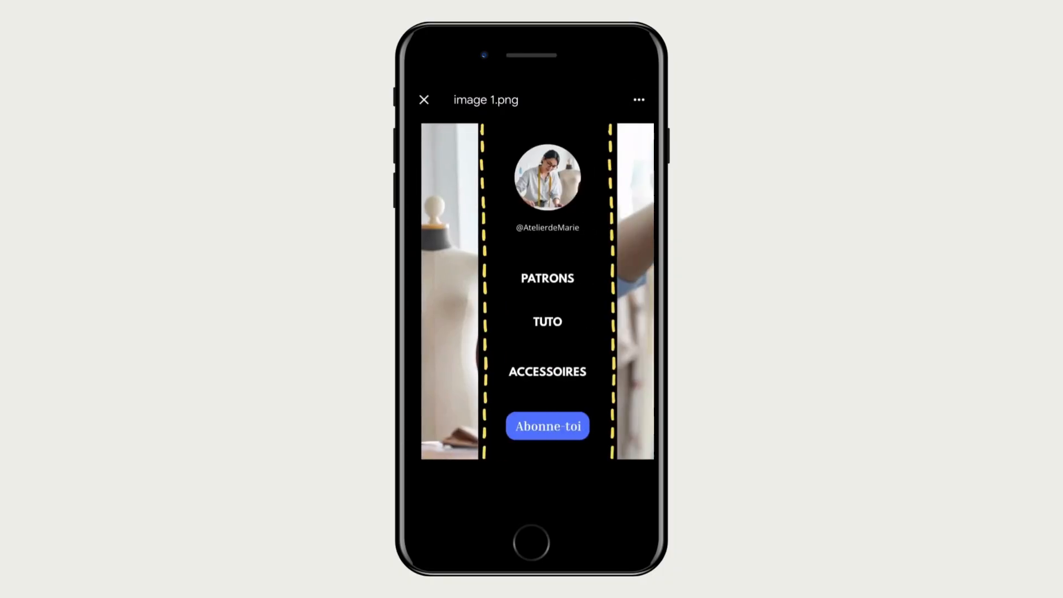
pyautogui.click(639, 100)
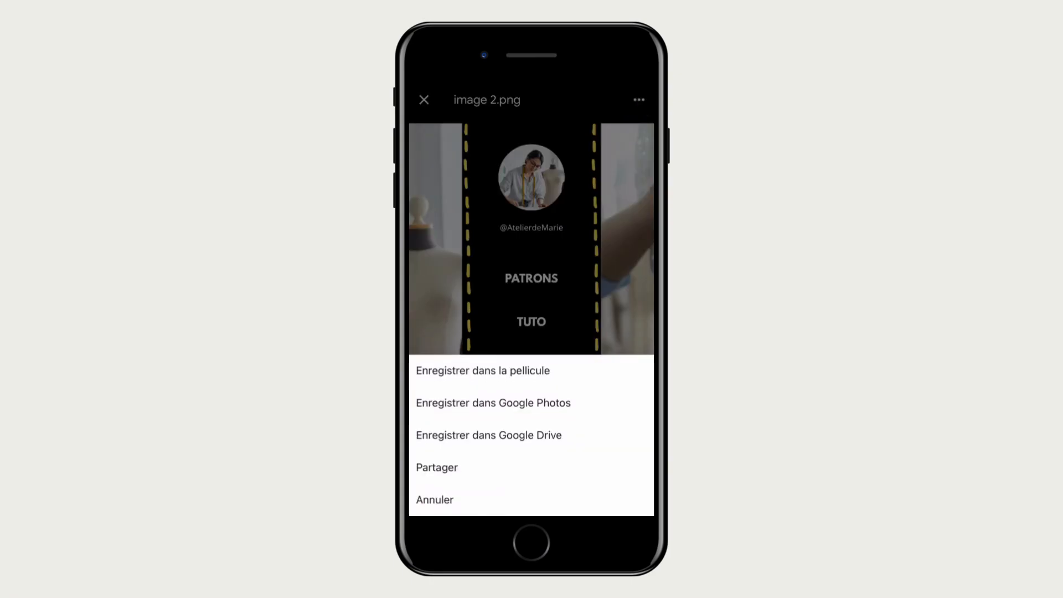
pyautogui.click(483, 371)
pyautogui.moveTo(609, 299); pyautogui.dragTo(454, 299)
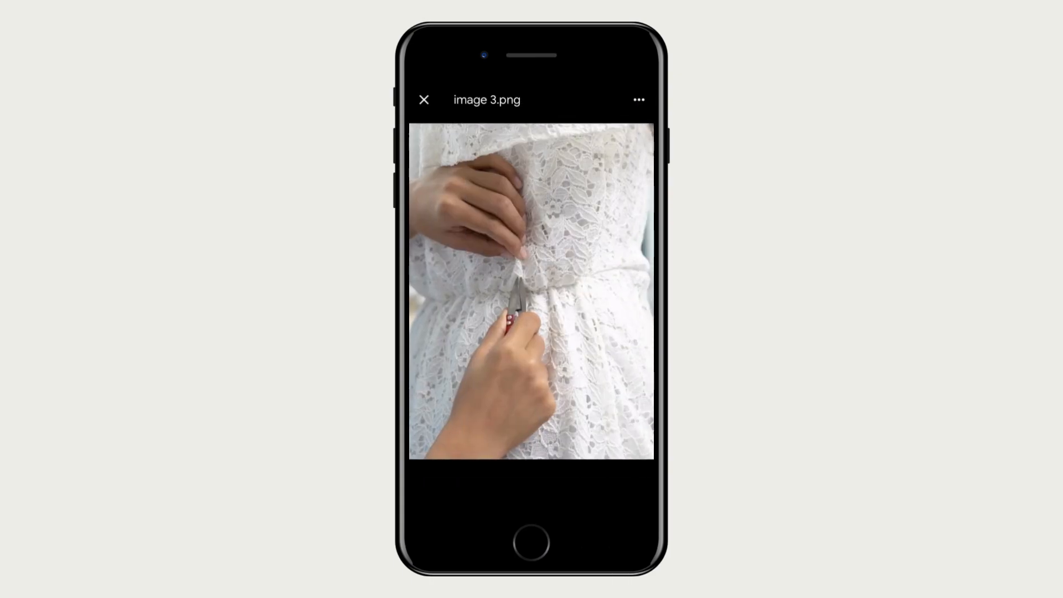
pyautogui.click(639, 100)
pyautogui.click(483, 370)
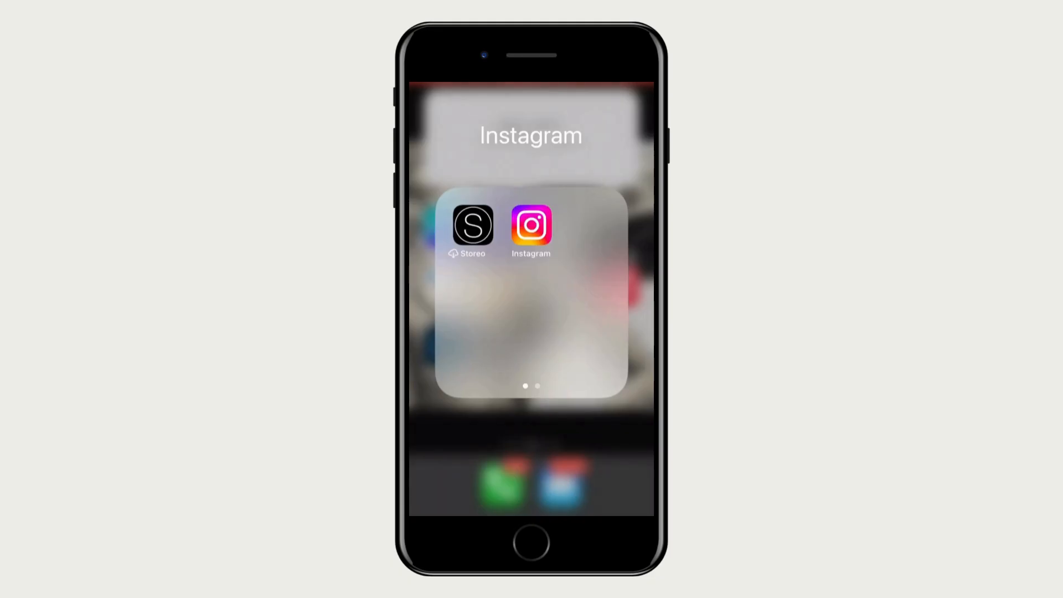
pyautogui.click(531, 225)
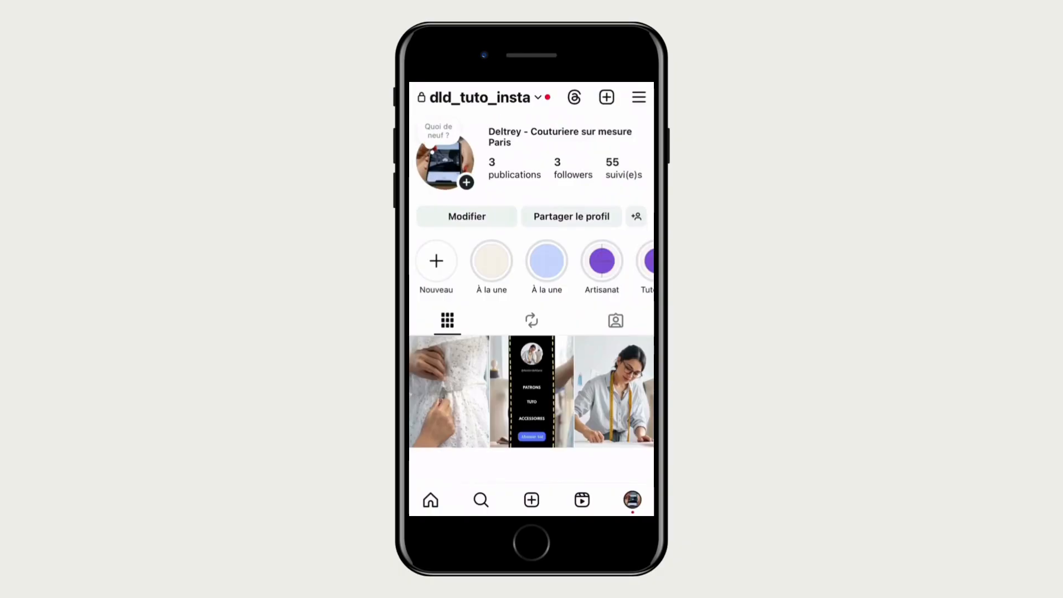
# On the Instagram profile, pin the white lace dress post to the main grid and return to the profile
pyautogui.scroll(-2, 532, 305)
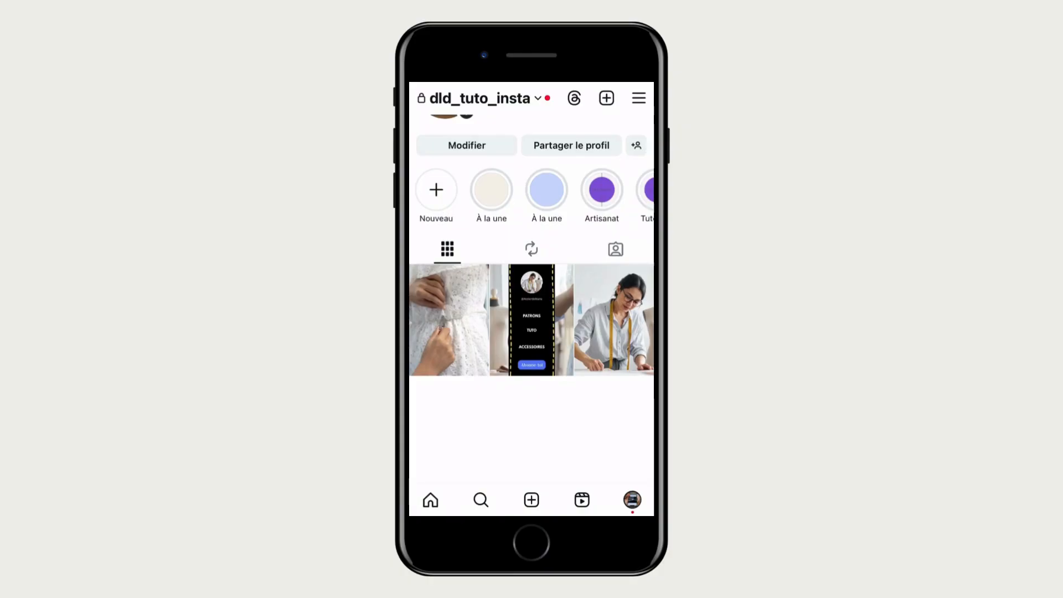
pyautogui.click(449, 321)
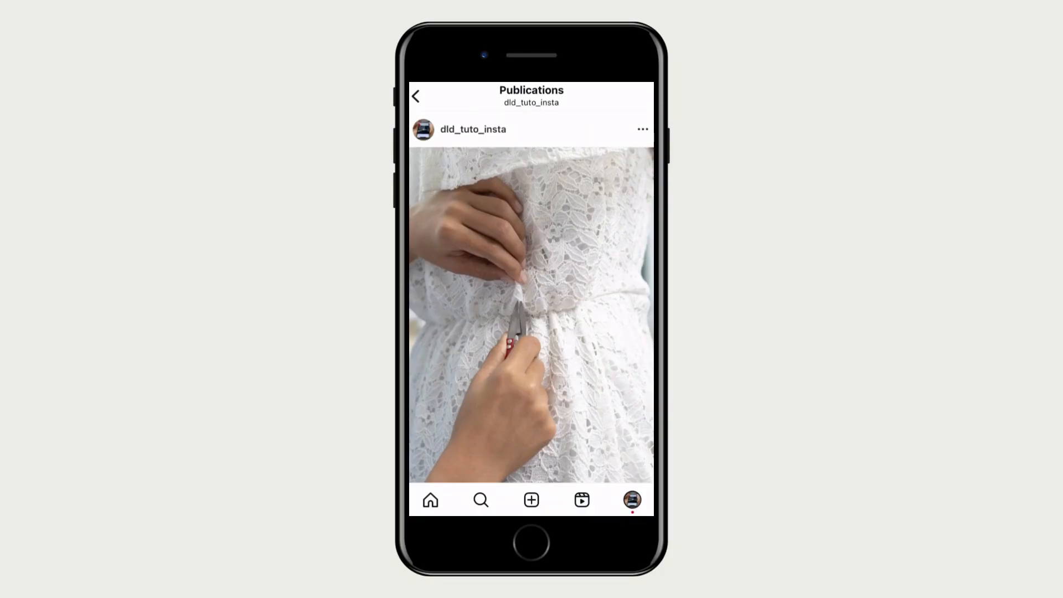
pyautogui.click(643, 129)
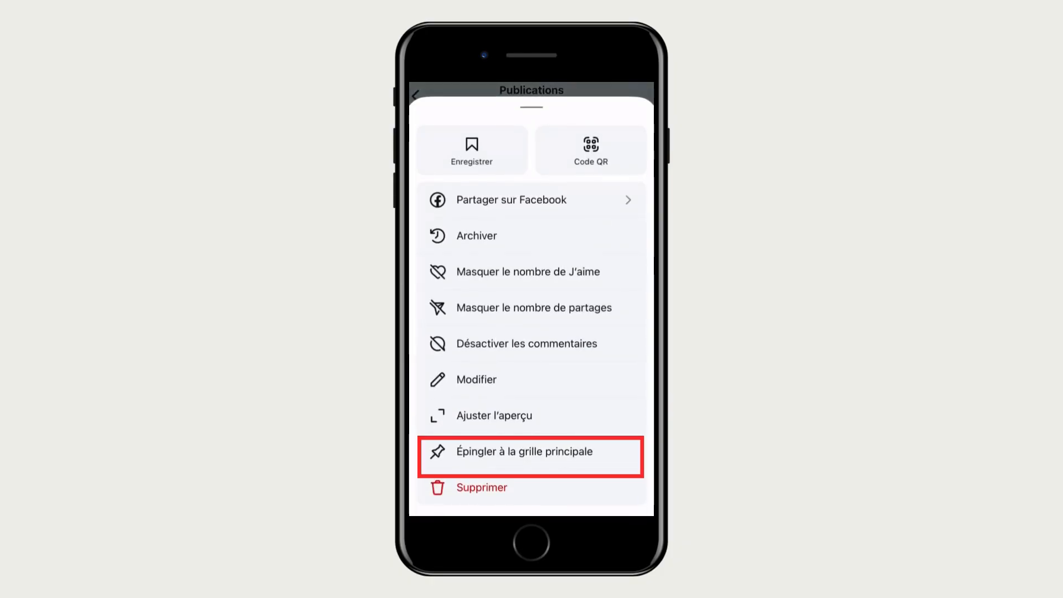
pyautogui.click(524, 452)
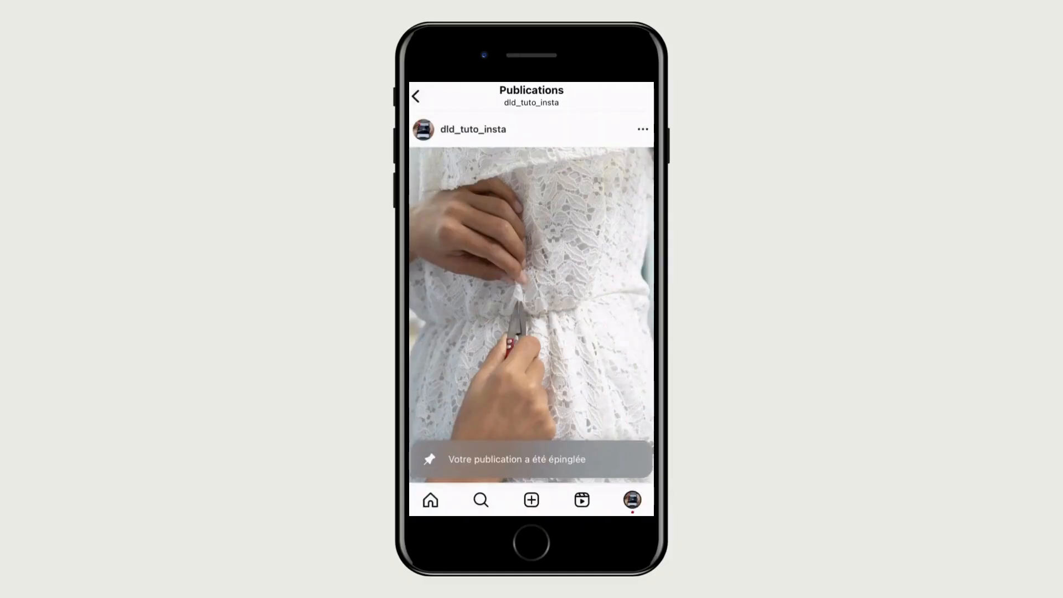
pyautogui.click(416, 97)
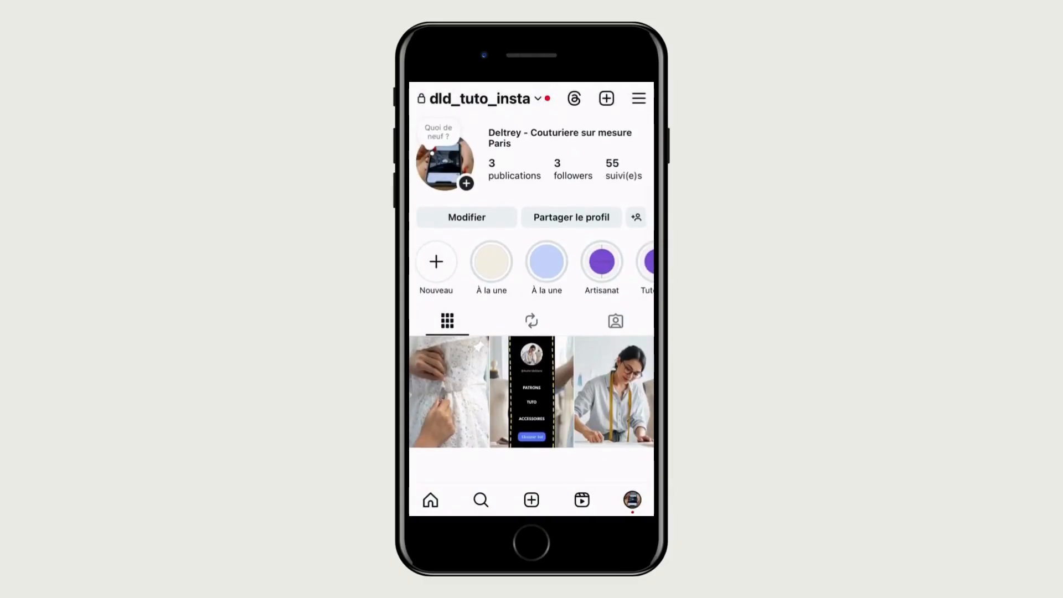
# Pin the middle post with the PATRONS, TUTO and ACCESSOIRES menu to the main grid and return to the profile
pyautogui.click(532, 392)
pyautogui.click(643, 129)
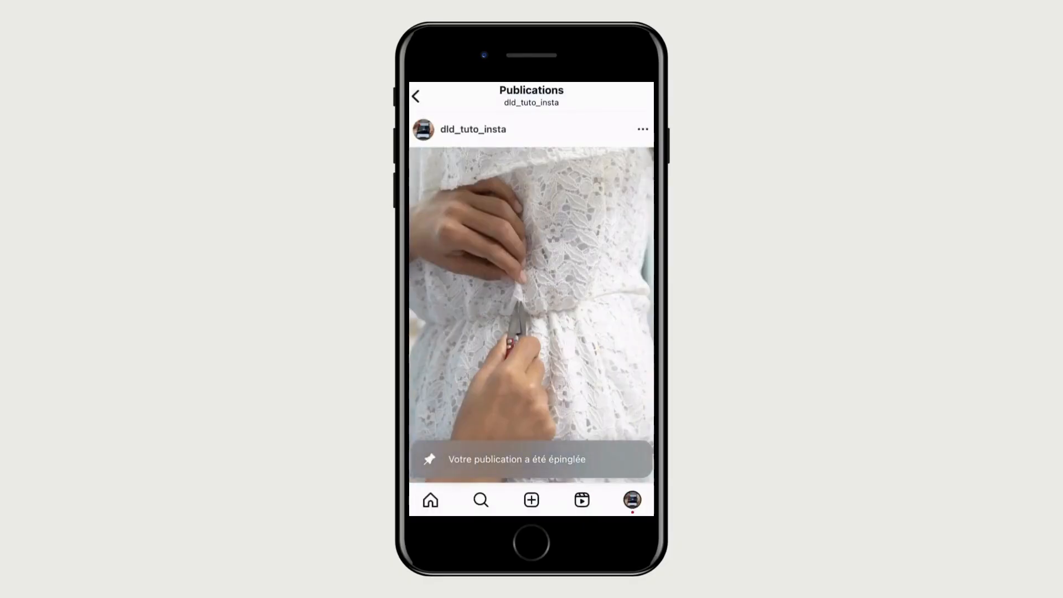
pyautogui.click(416, 97)
# Pin the post of the seamstress with the yellow measuring tape to the main grid and return to the profile
pyautogui.click(619, 392)
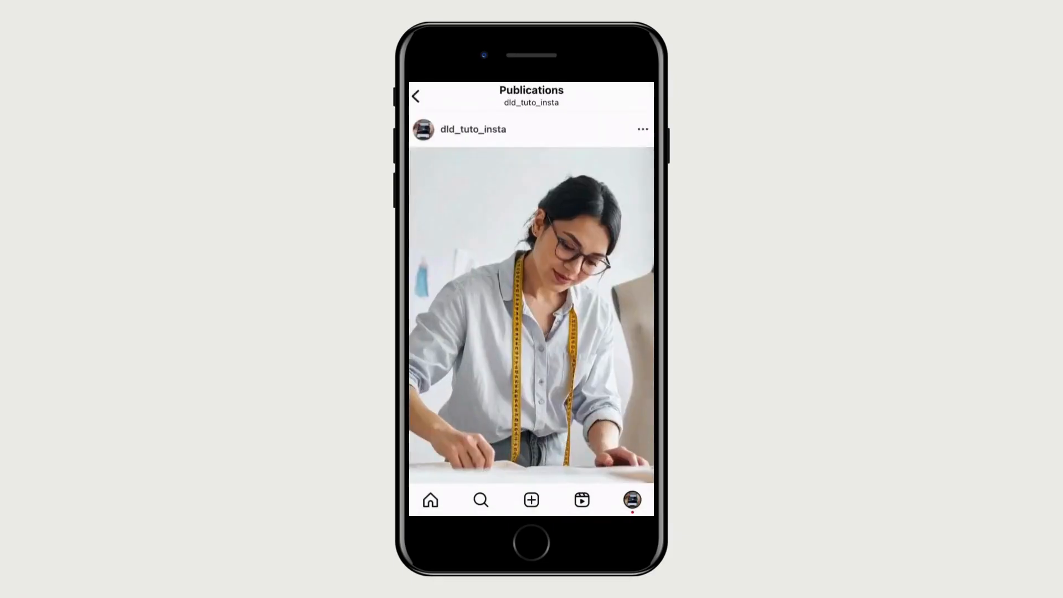
pyautogui.click(643, 129)
pyautogui.click(525, 451)
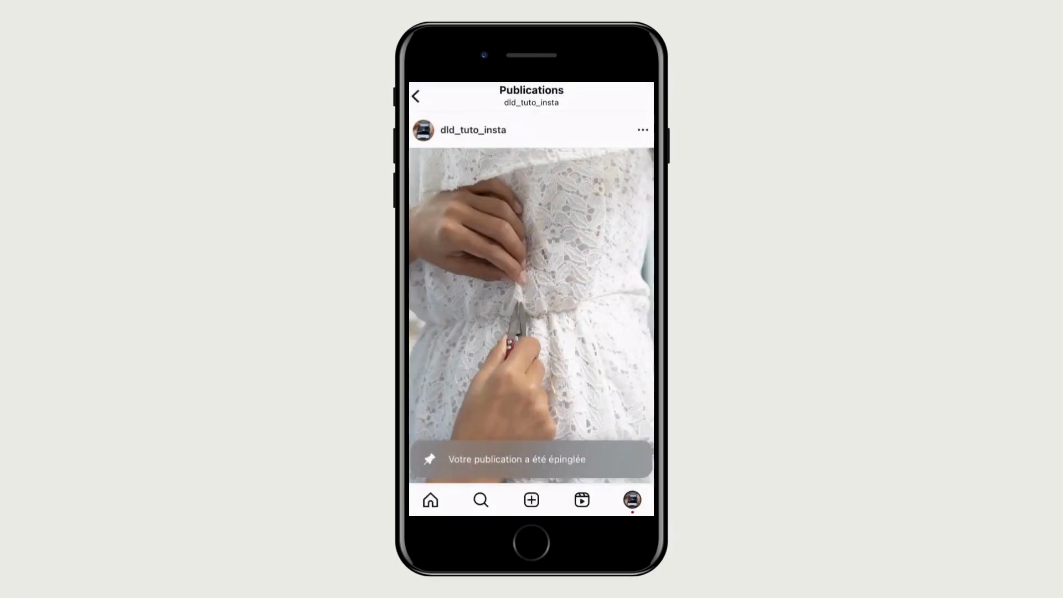
pyautogui.click(416, 97)
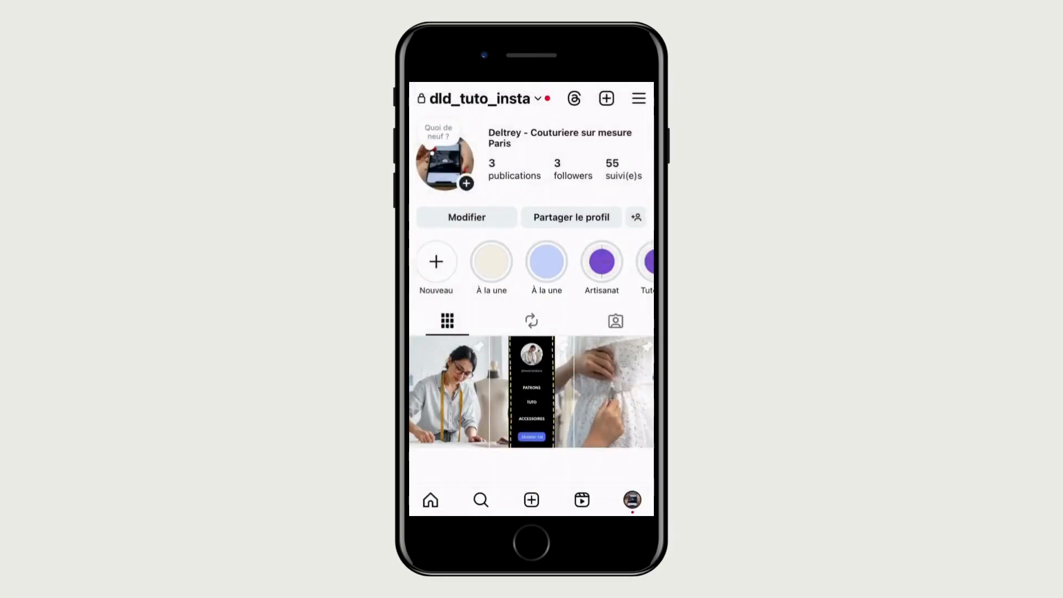